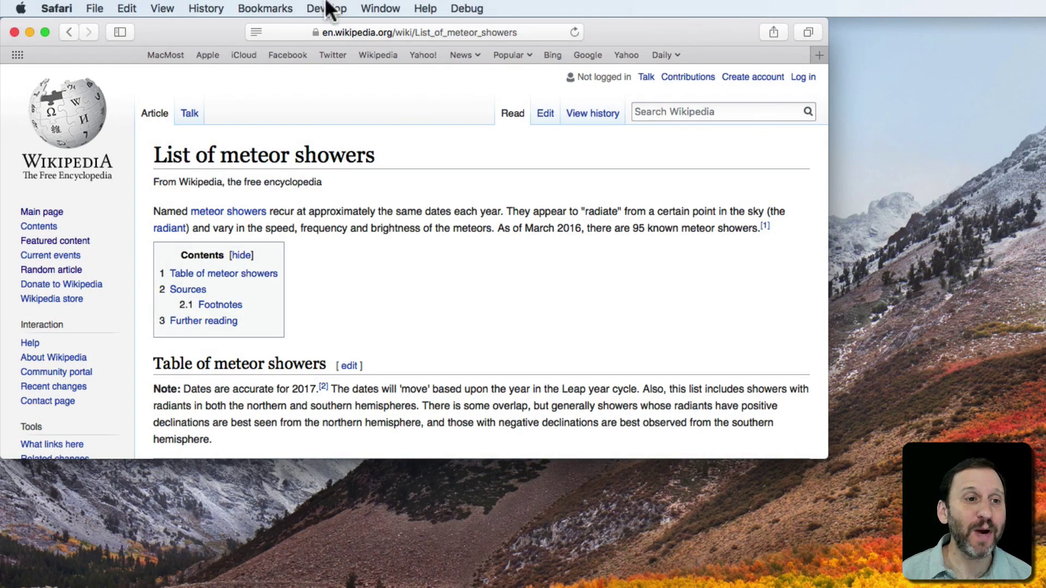
- Print the List of meteor showers page to PDF with the Save to Web Receipts option
click(102, 6)
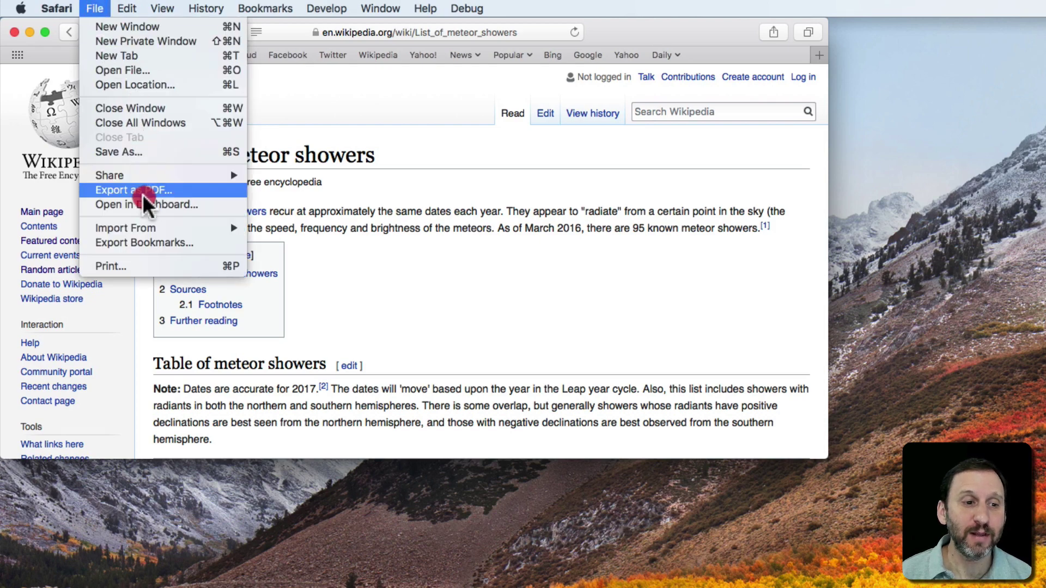
click(128, 264)
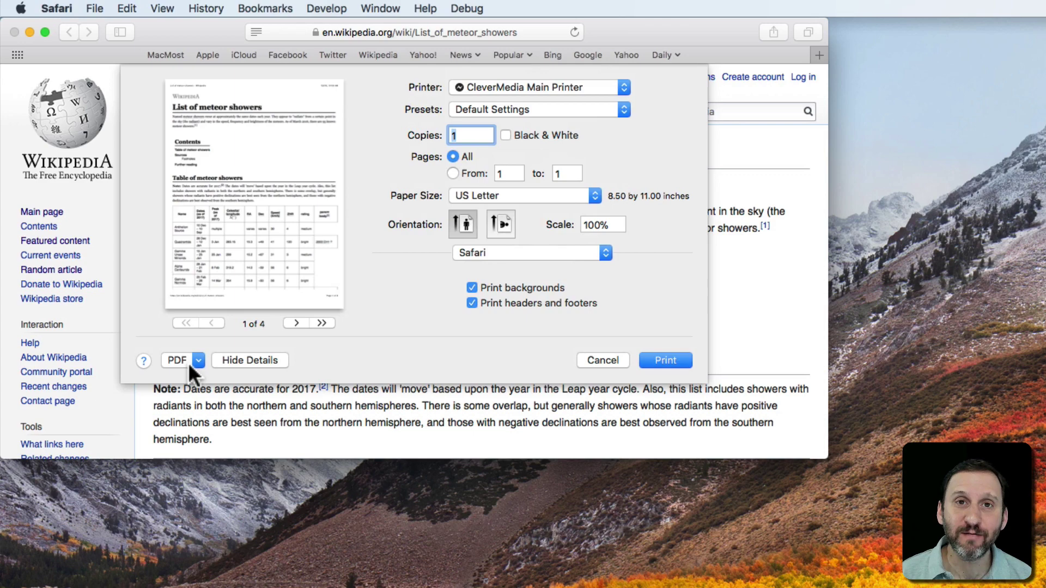
click(187, 362)
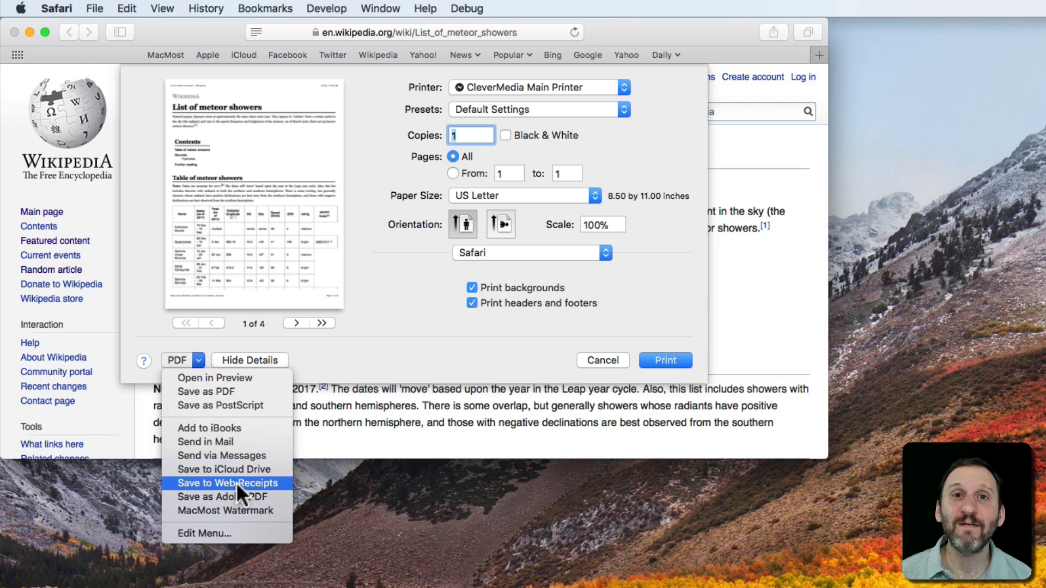
click(236, 482)
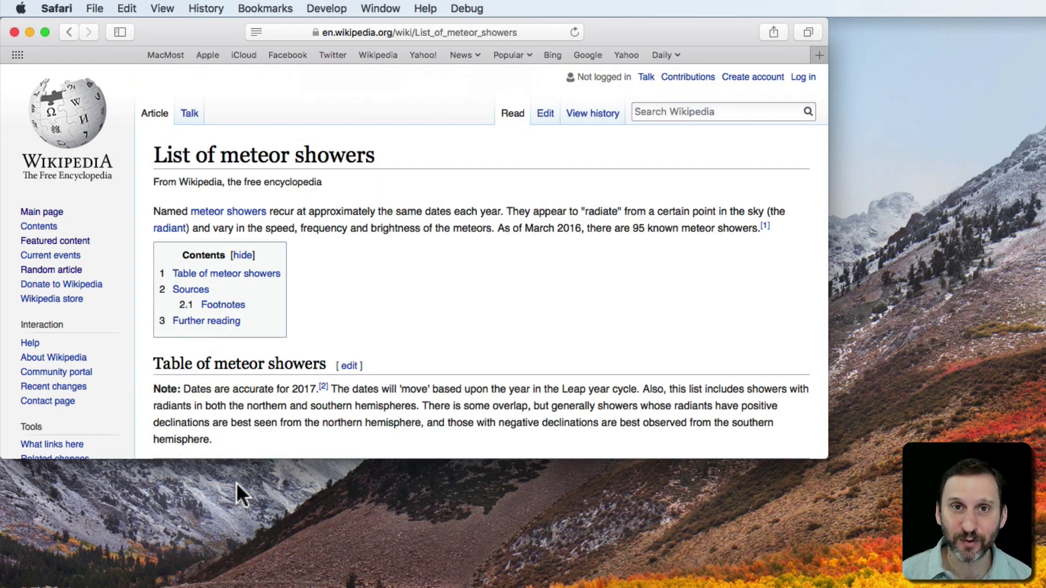
- In Finder, open Web Receipts to find the meteor showers PDF, then go back up to Documents
key(super+Tab)
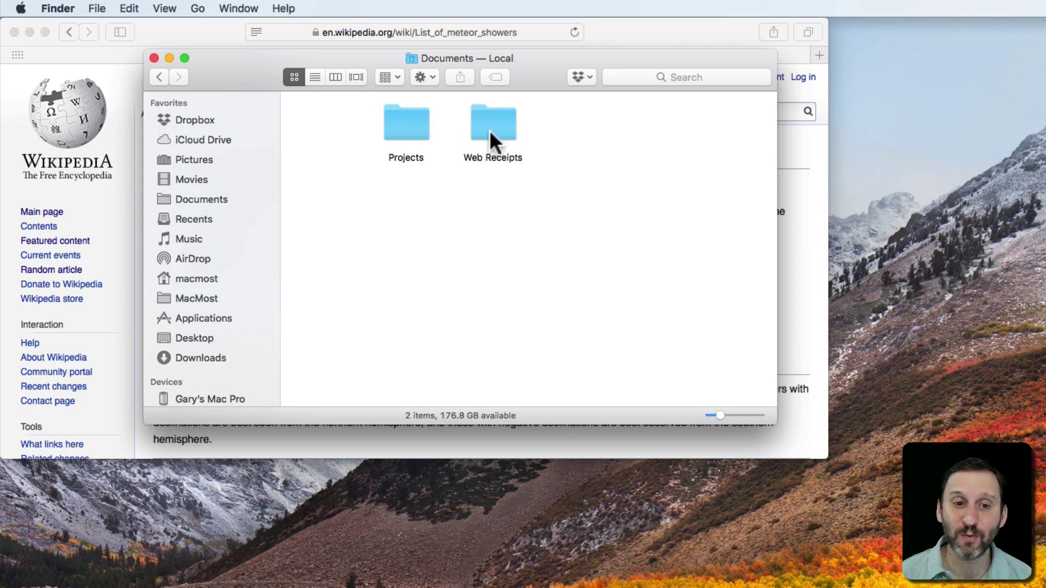
double_click(490, 130)
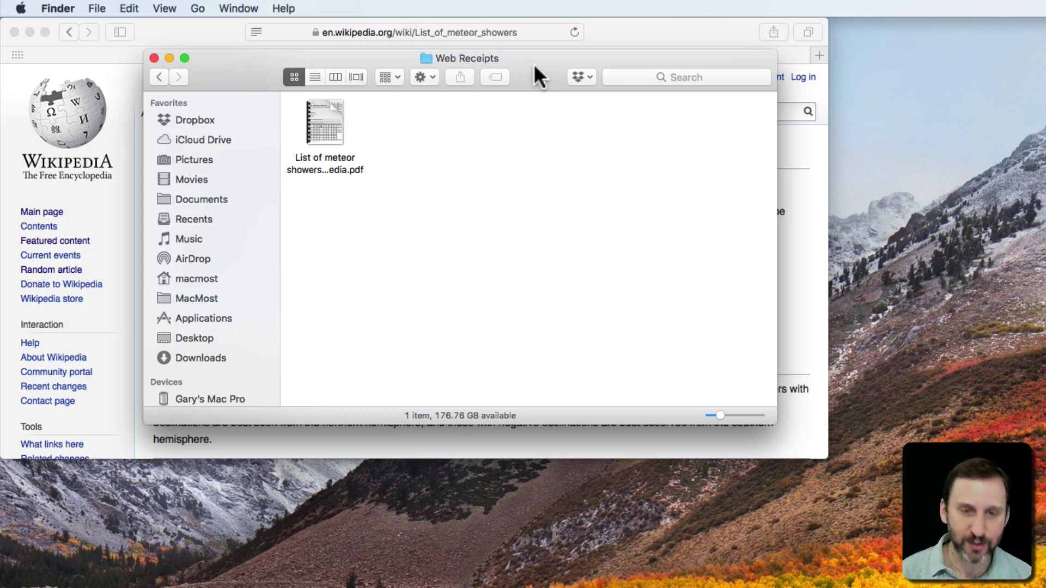
key(super+Up)
- Create a new folder named 'Interesting Articles' in Documents
click(444, 220)
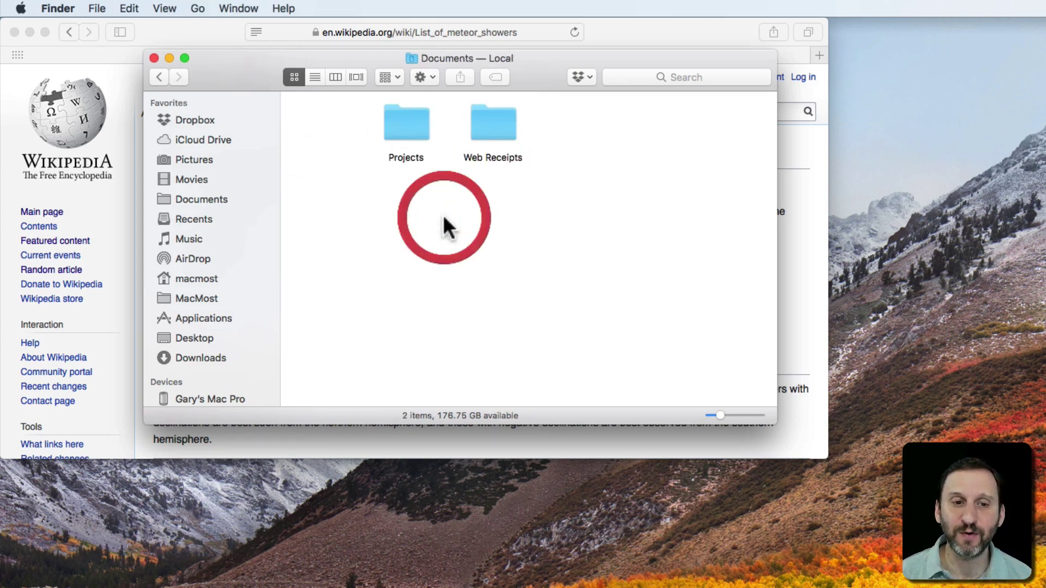
key(shift+super+n)
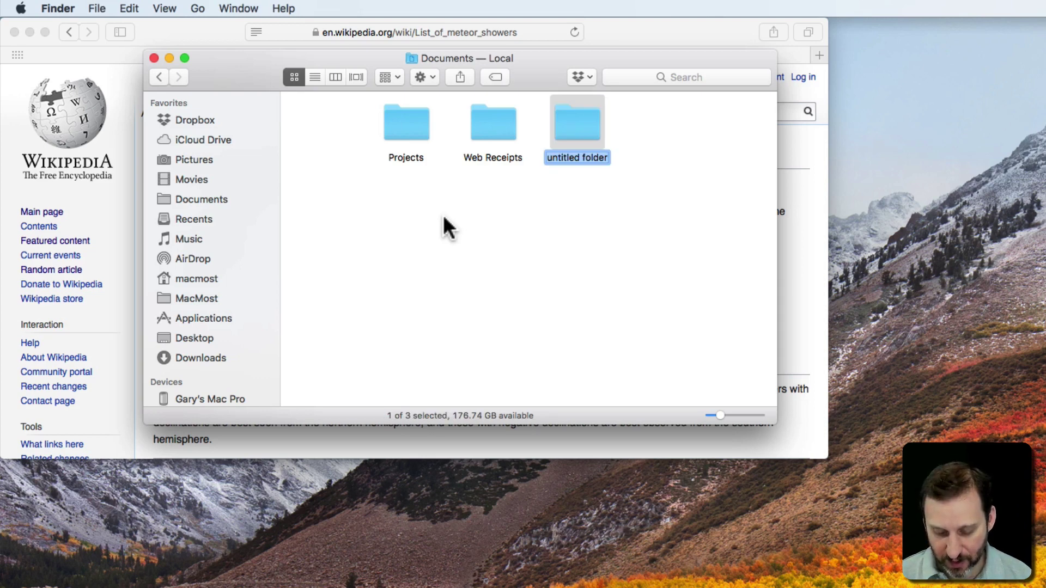
text(In)
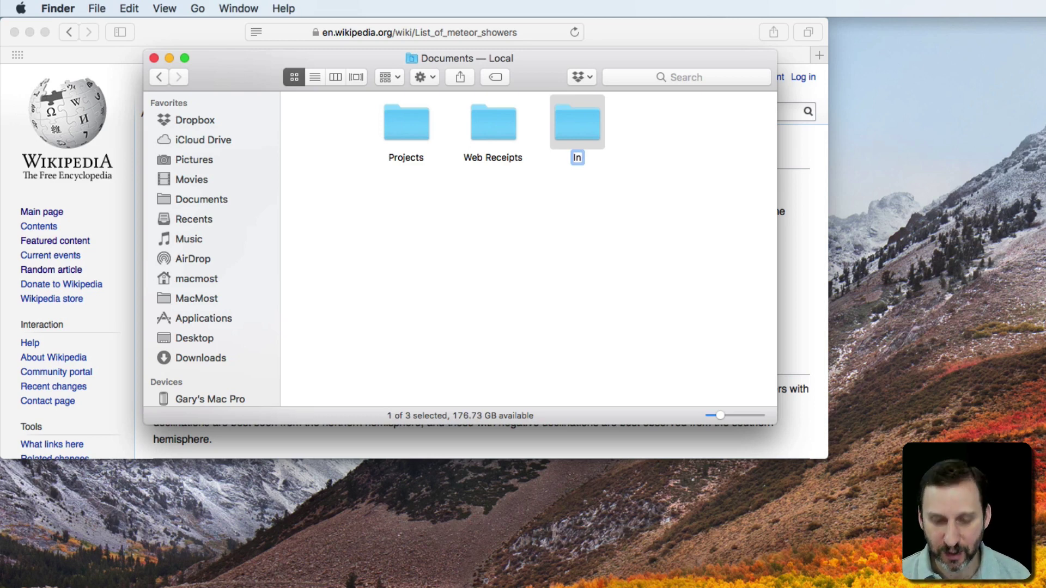
text(teresting Articles)
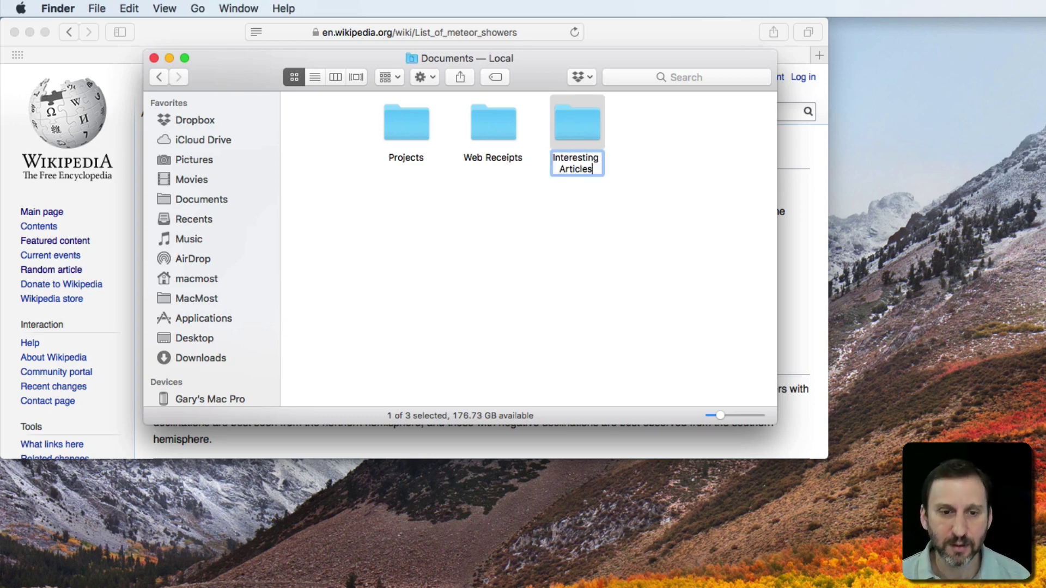
key(Return)
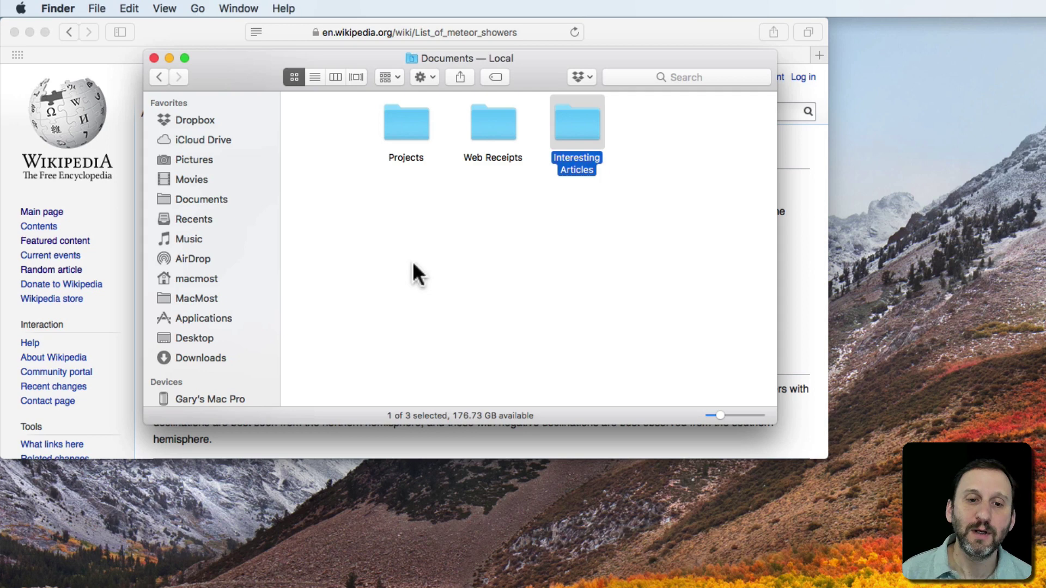
click(483, 240)
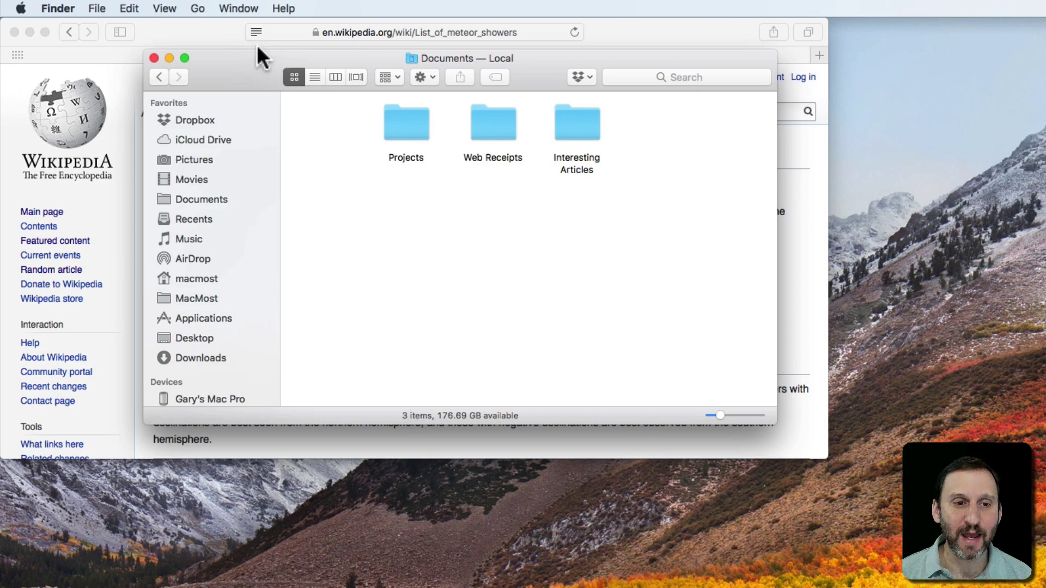
- Open a second Finder window showing the hidden Library folder
click(101, 9)
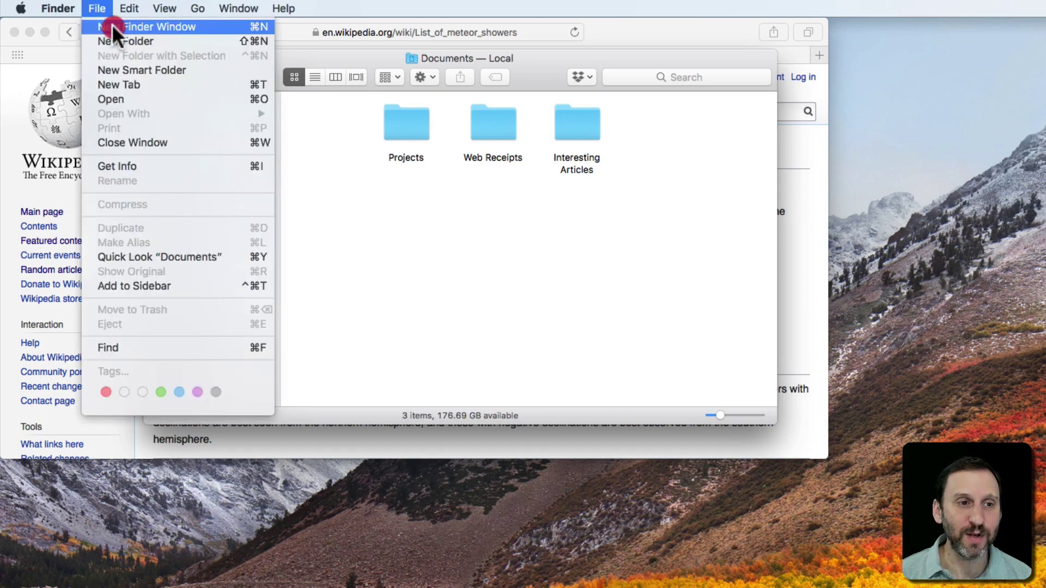
click(113, 24)
click(199, 8)
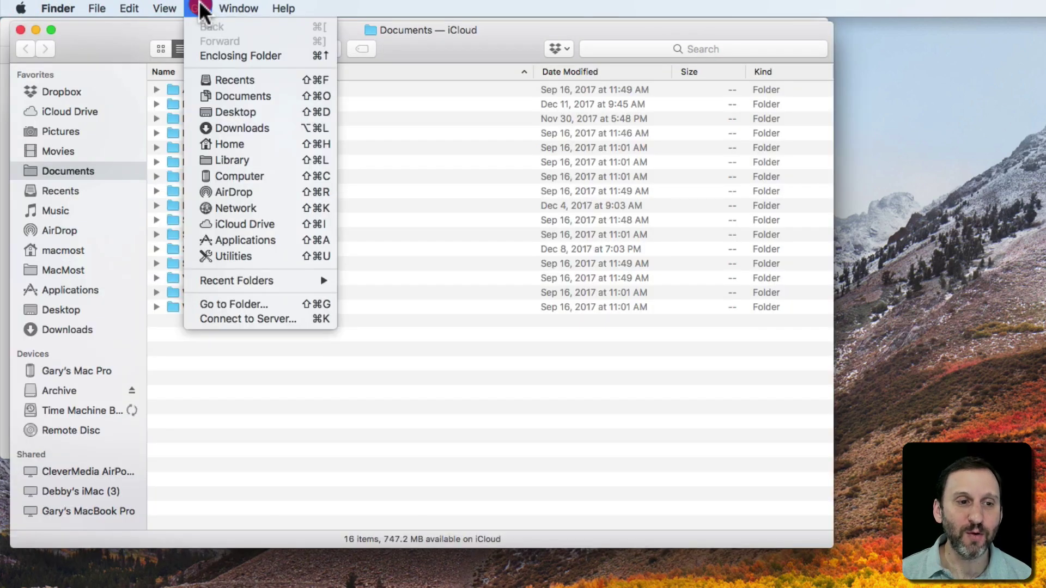
key(ctrl)
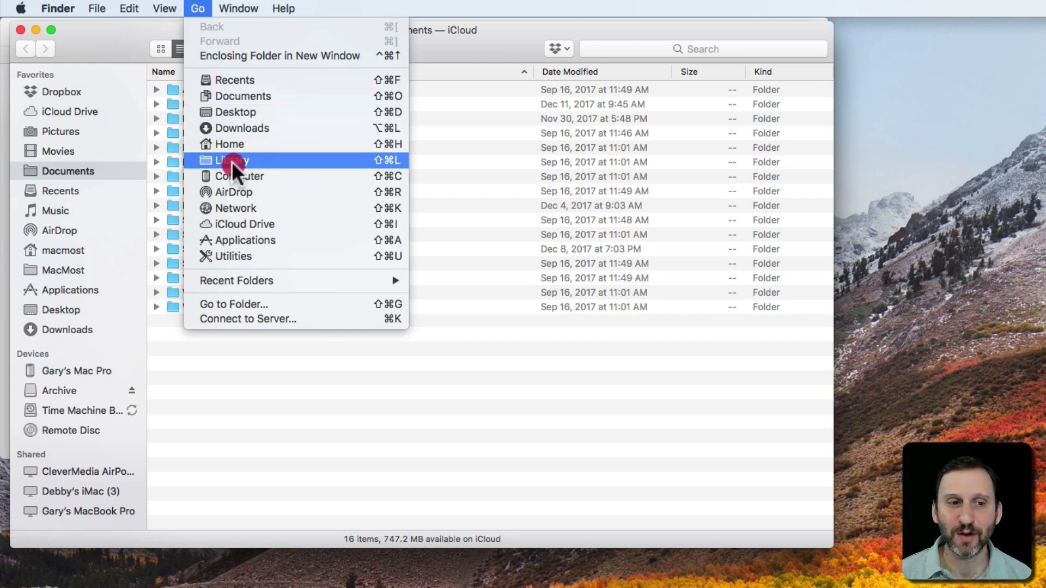
key(alt)
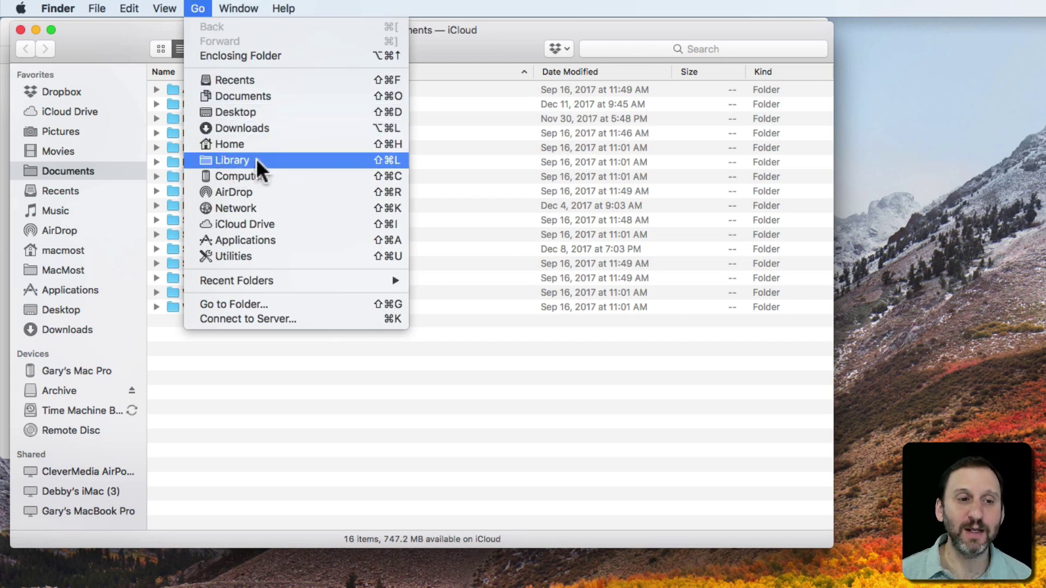
click(233, 162)
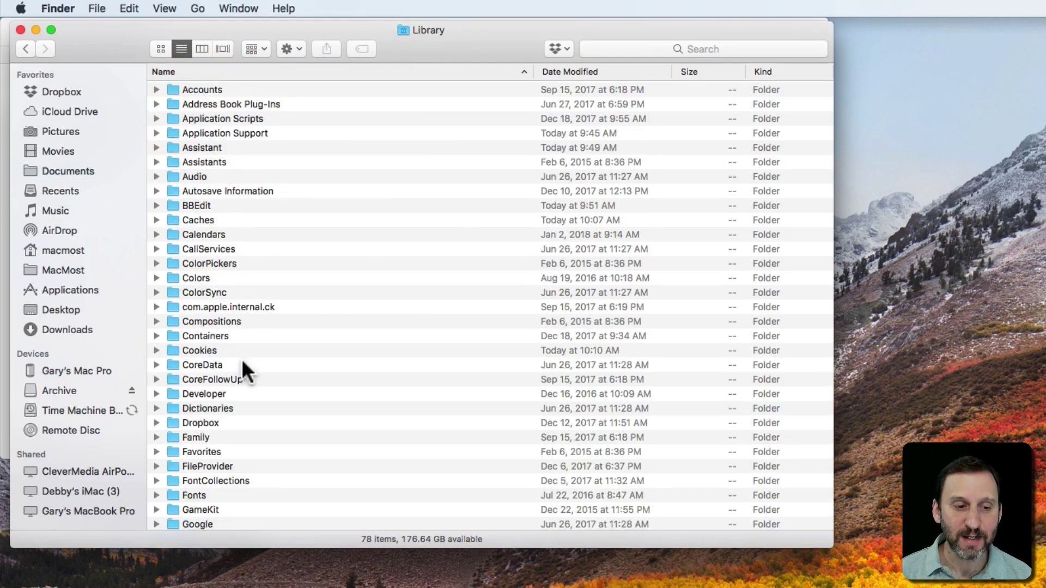
- Open the PDF Services folder and move its window so Documents shows behind it
scroll(242, 362, down, 8)
scroll(241, 358, down, 3)
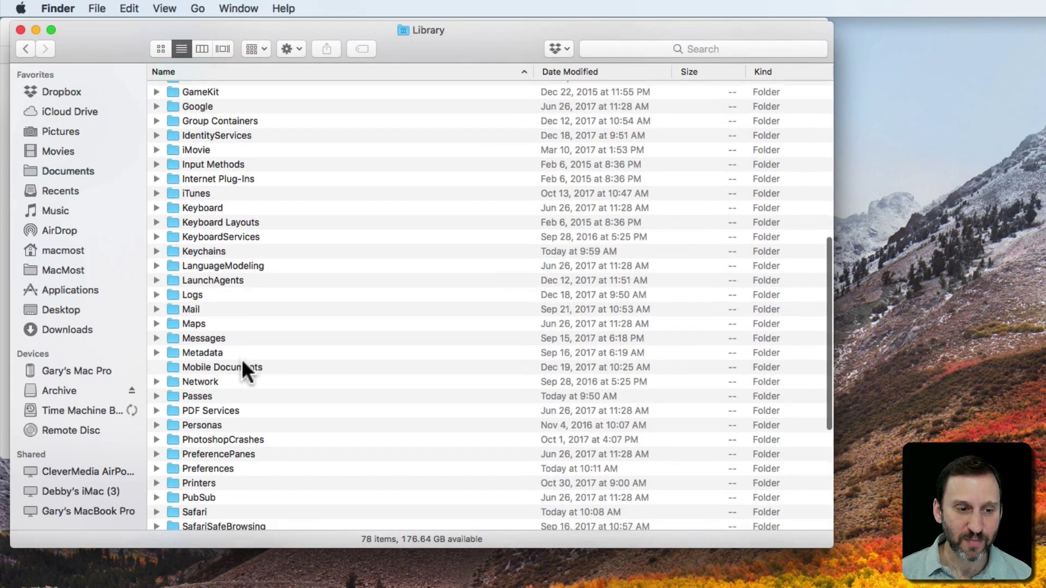
click(195, 410)
double_click(195, 410)
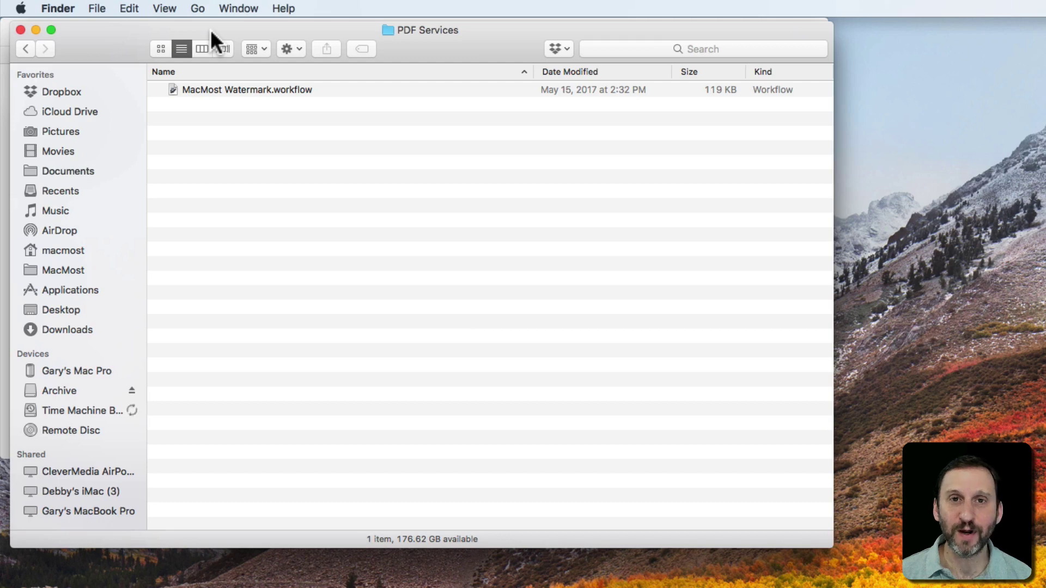
click(258, 53)
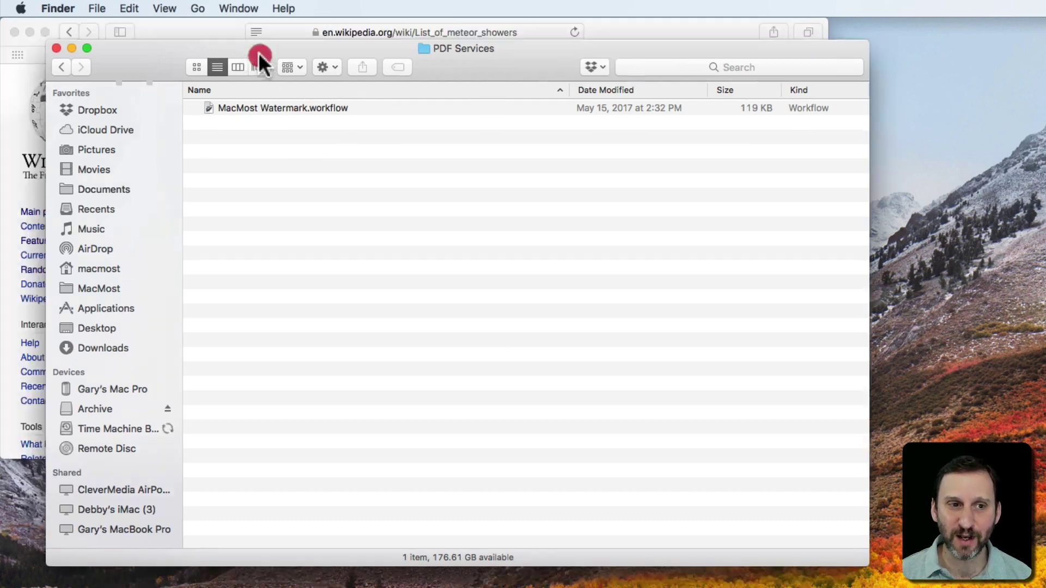
drag(259, 53, 300, 77)
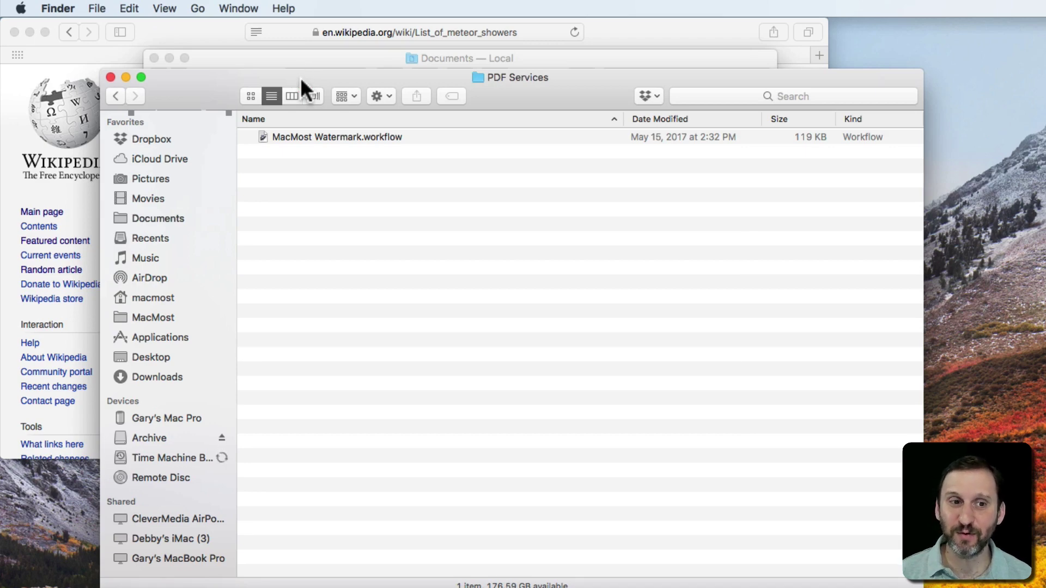
- Move the PDF Services window aside so the Documents folder is exposed
click(300, 78)
click(199, 9)
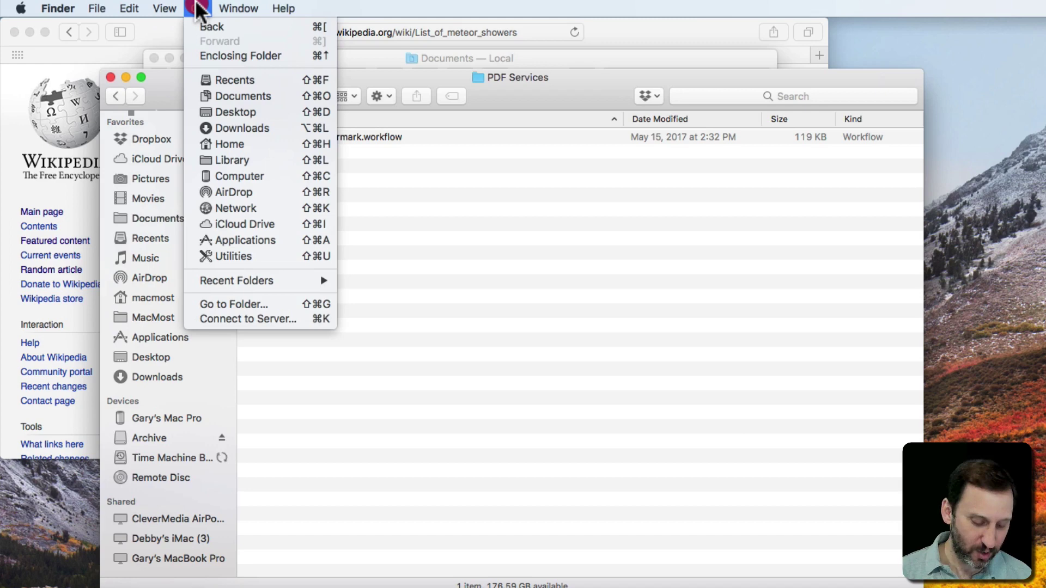
click(238, 164)
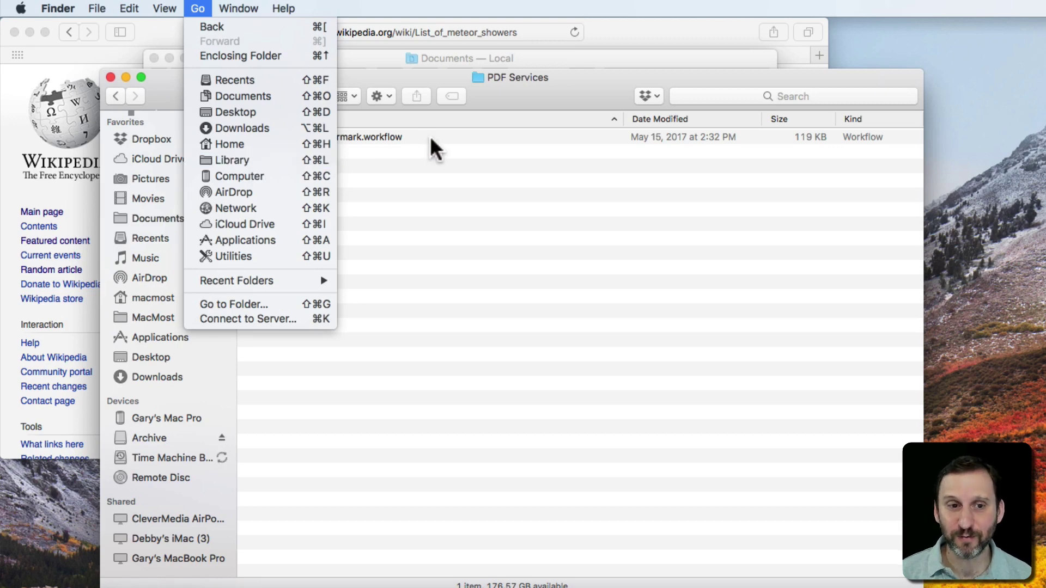
key(Escape)
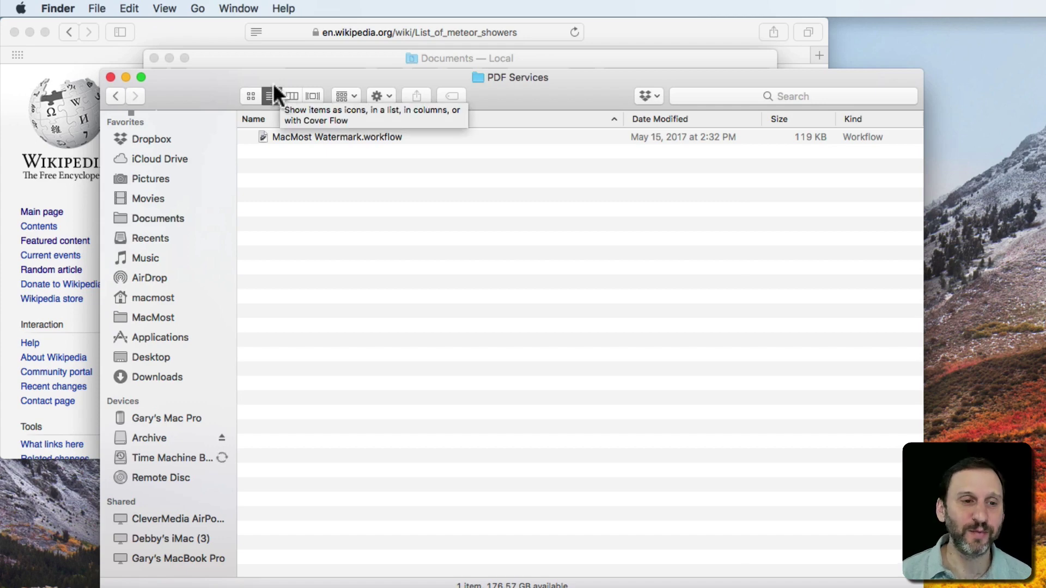
drag(199, 80, 511, 218)
- Option-Command-drag Interesting Articles into PDF Services to create an alias there
drag(571, 127, 634, 312)
key(alt)
key(alt)
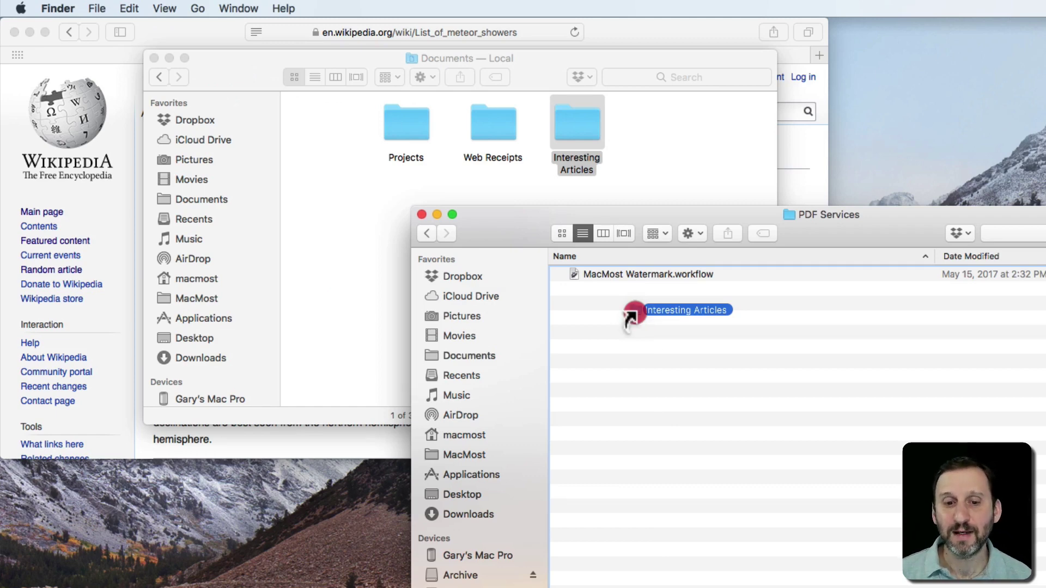
drag(632, 315, 579, 307)
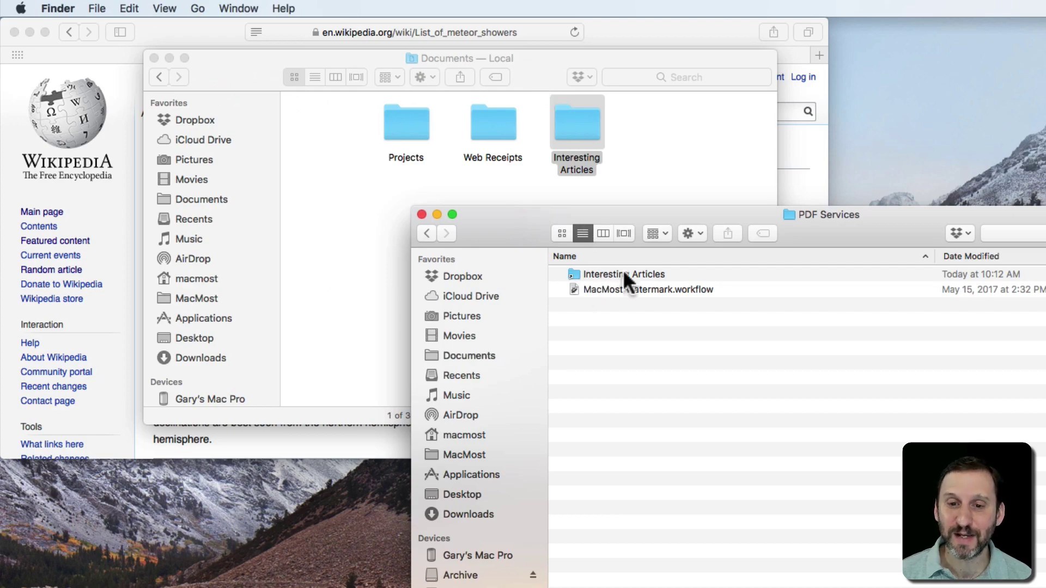
- Print the meteor showers page to PDF using the new Interesting Articles menu option
click(643, 31)
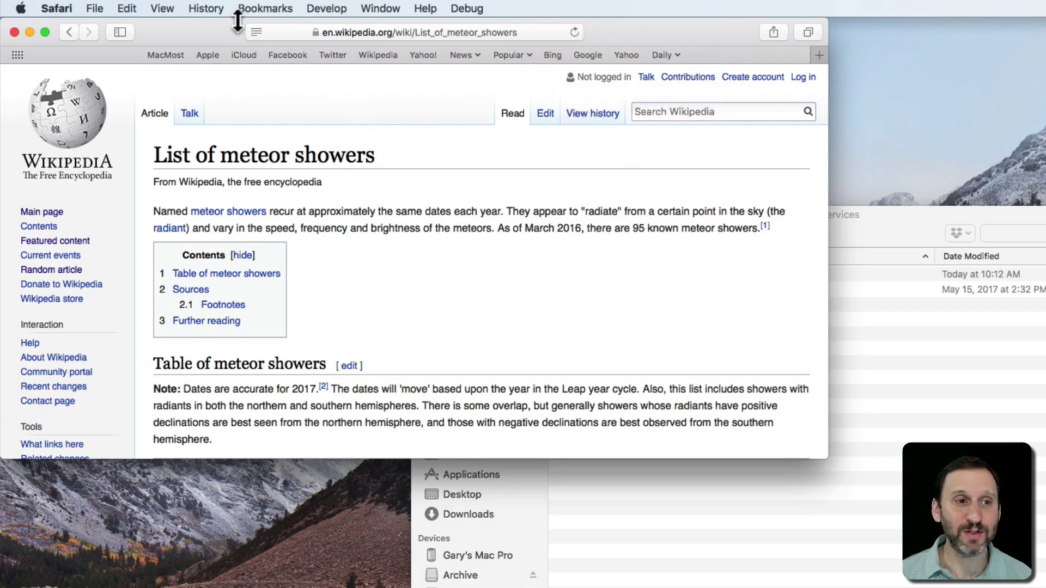
click(94, 8)
click(145, 264)
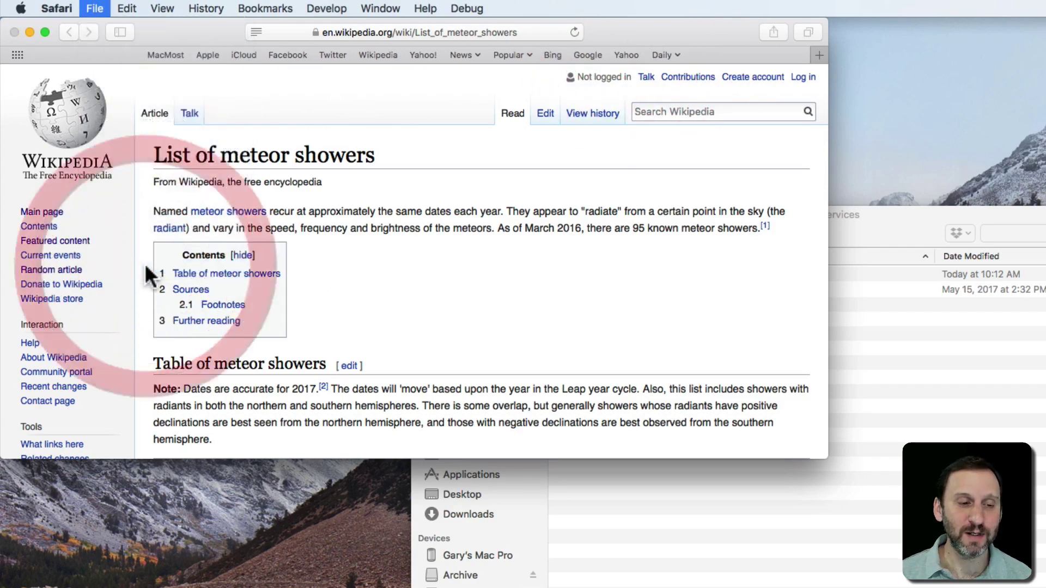
click(185, 360)
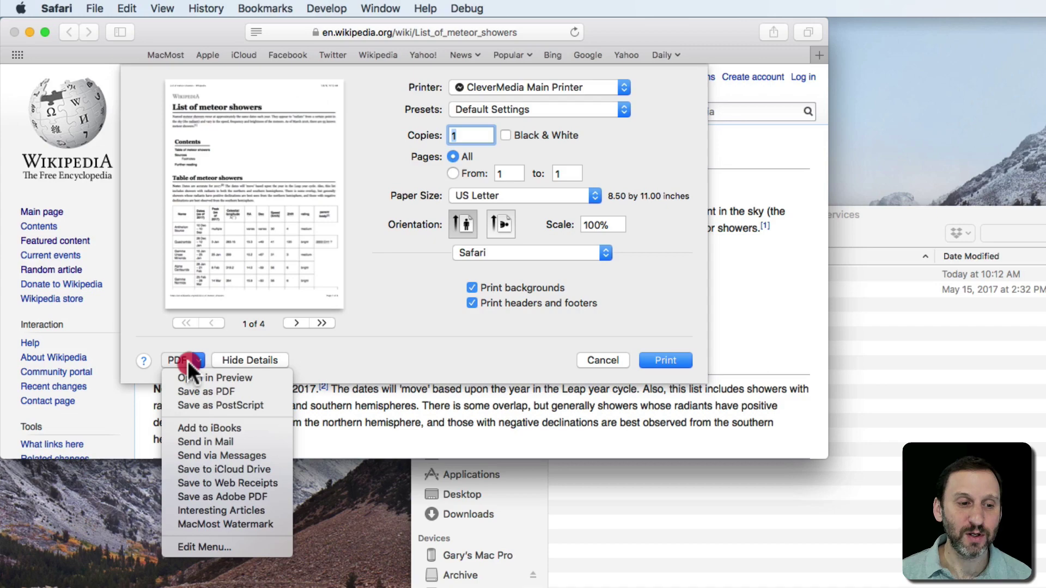
click(225, 507)
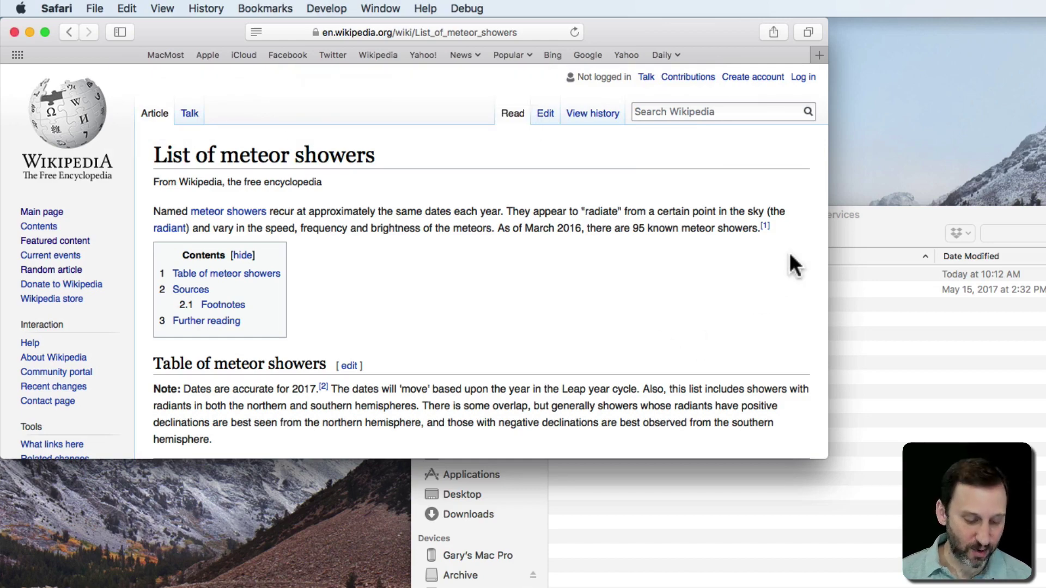
key(super+Tab)
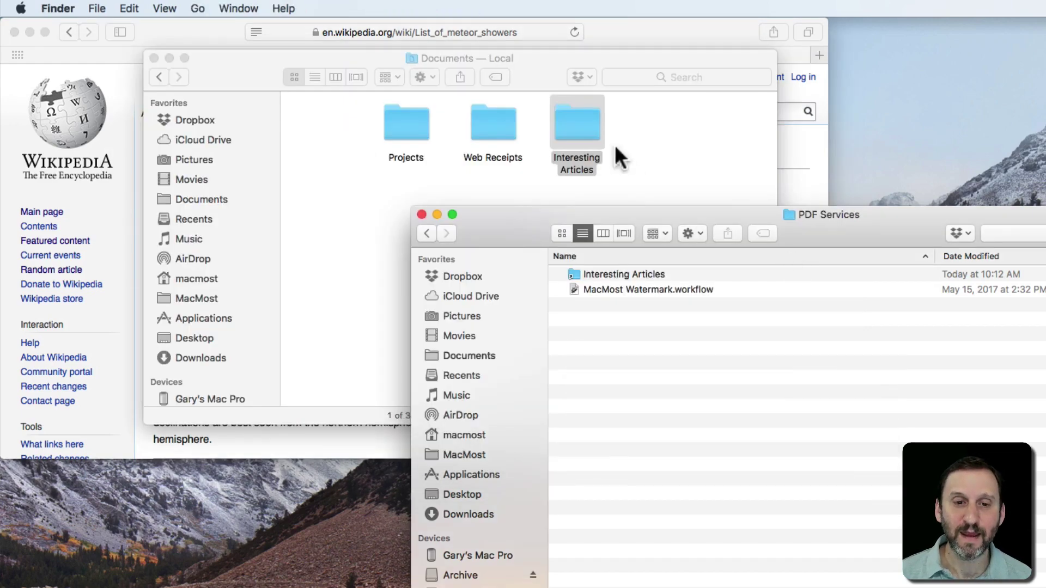
- Open Interesting Articles to confirm the meteor showers PDF, then go back to Documents
click(580, 120)
double_click(580, 120)
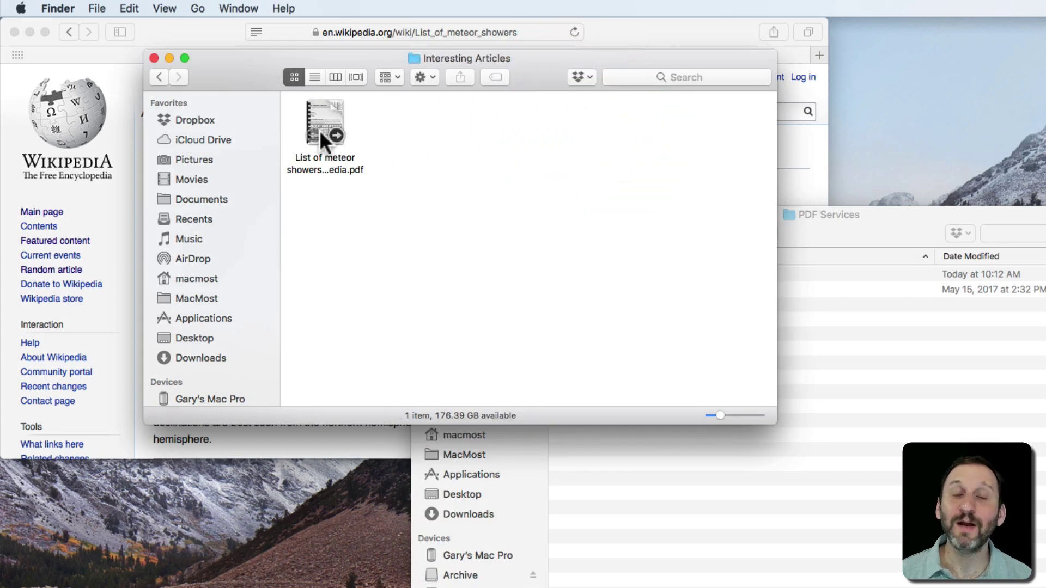
click(164, 77)
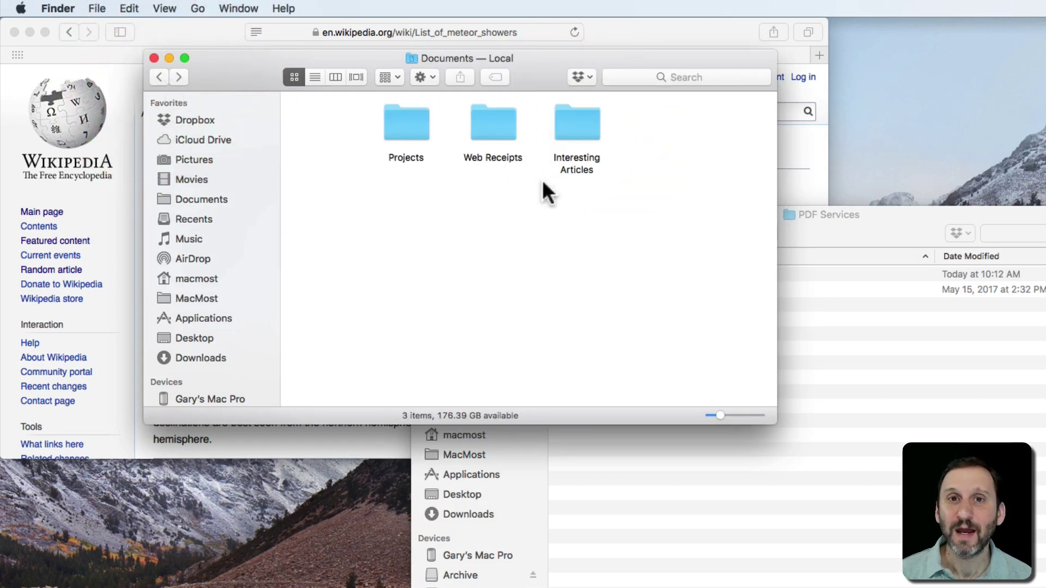
- Rename the Interesting Articles alias in PDF Services to 'Save To Interesting Articles'
click(852, 226)
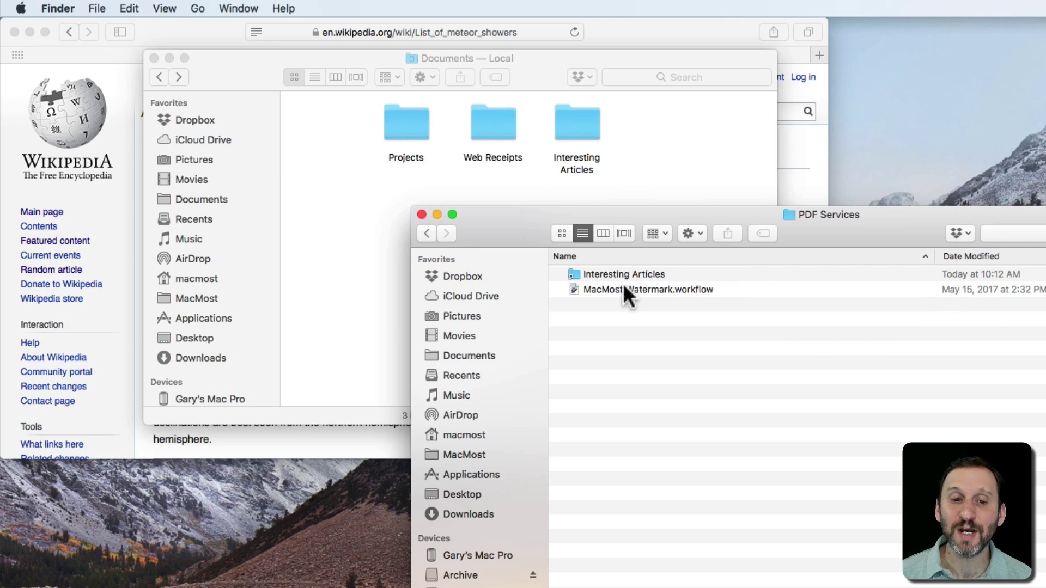
click(600, 267)
click(599, 267)
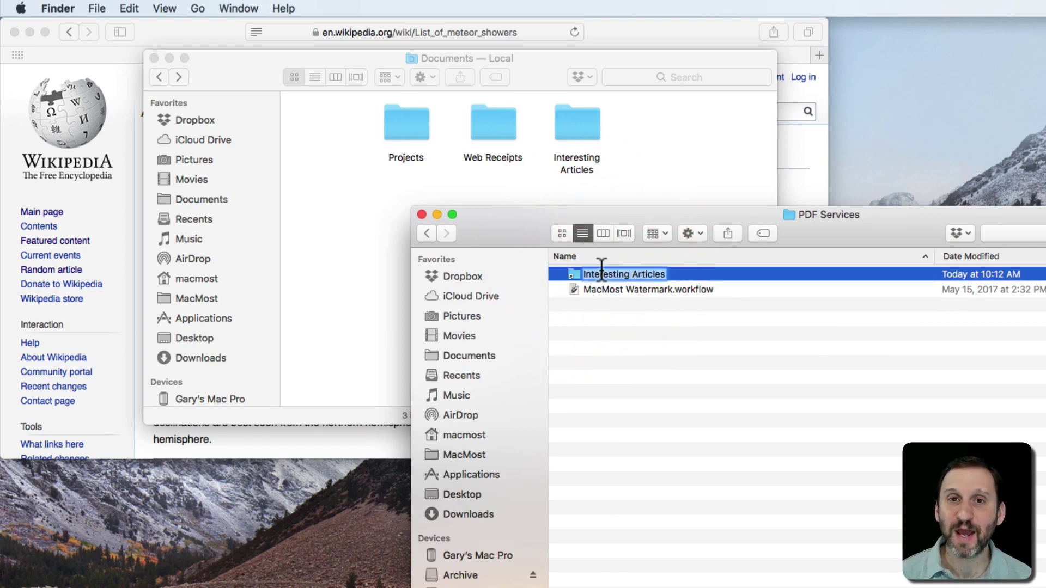
key(Left)
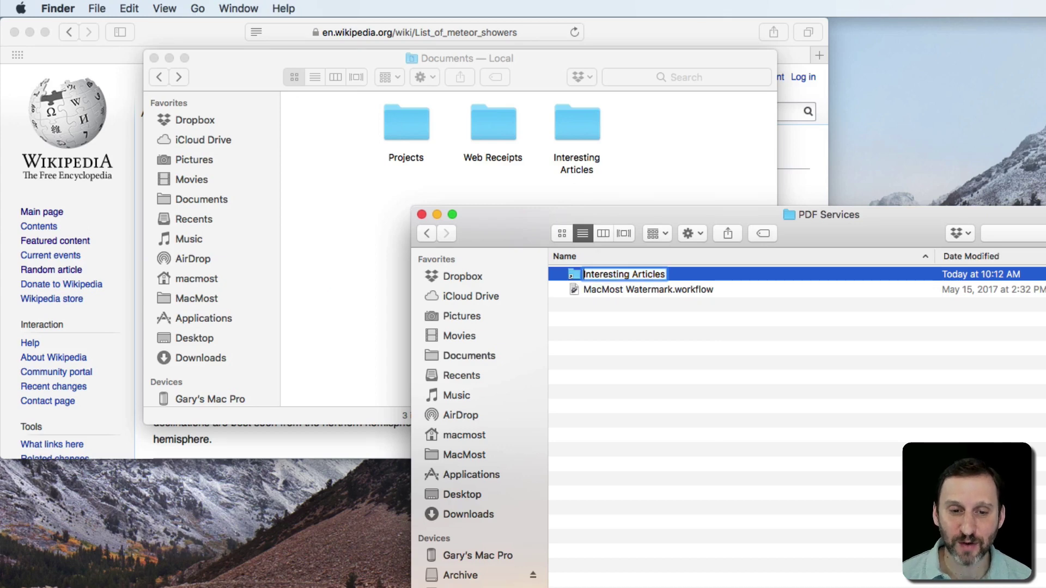
text(Save As)
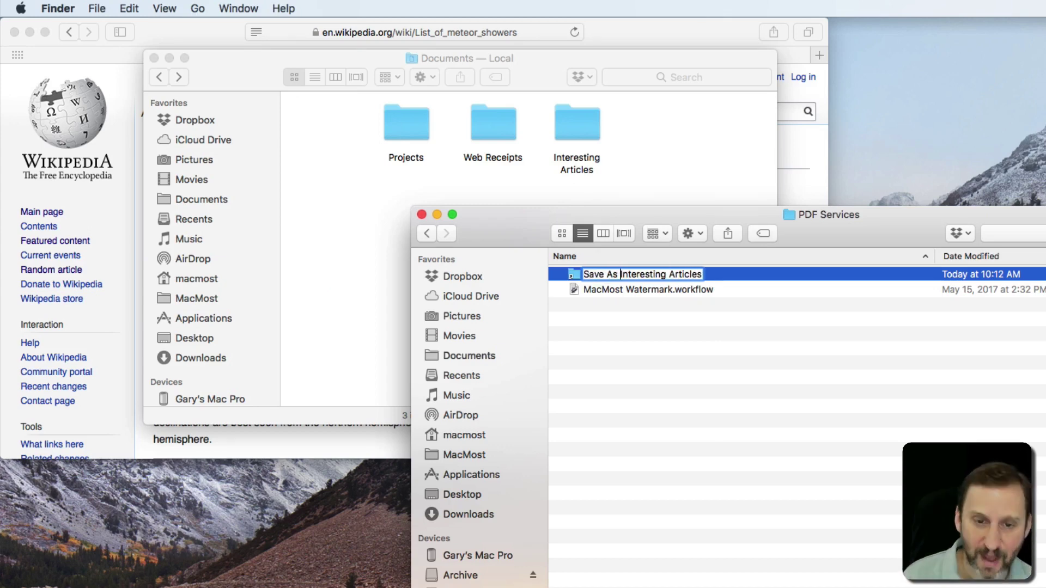
key(BackSpace)
key(BackSpace)
key(BackSpace)
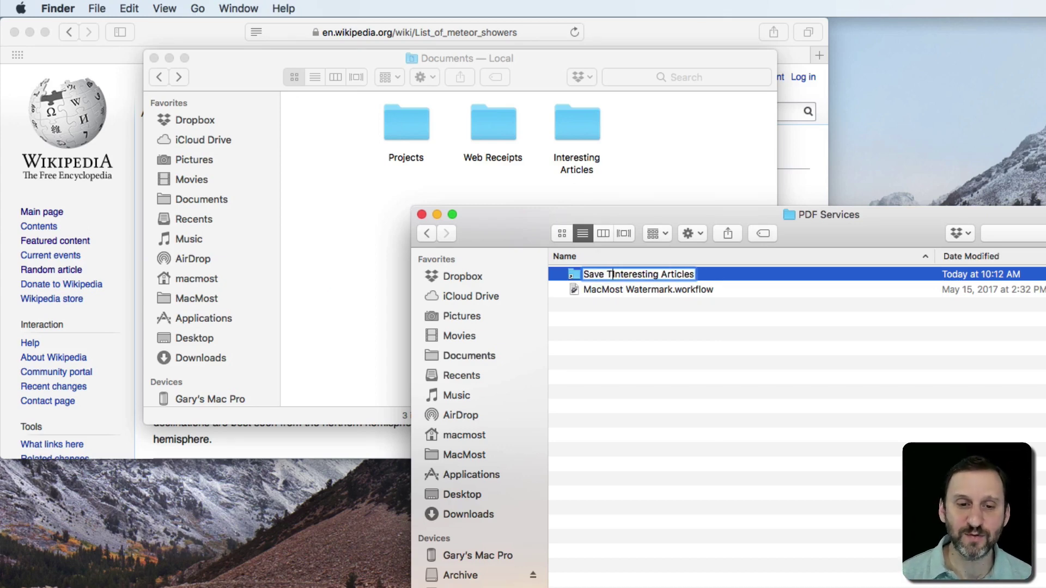
text(To)
key(Return)
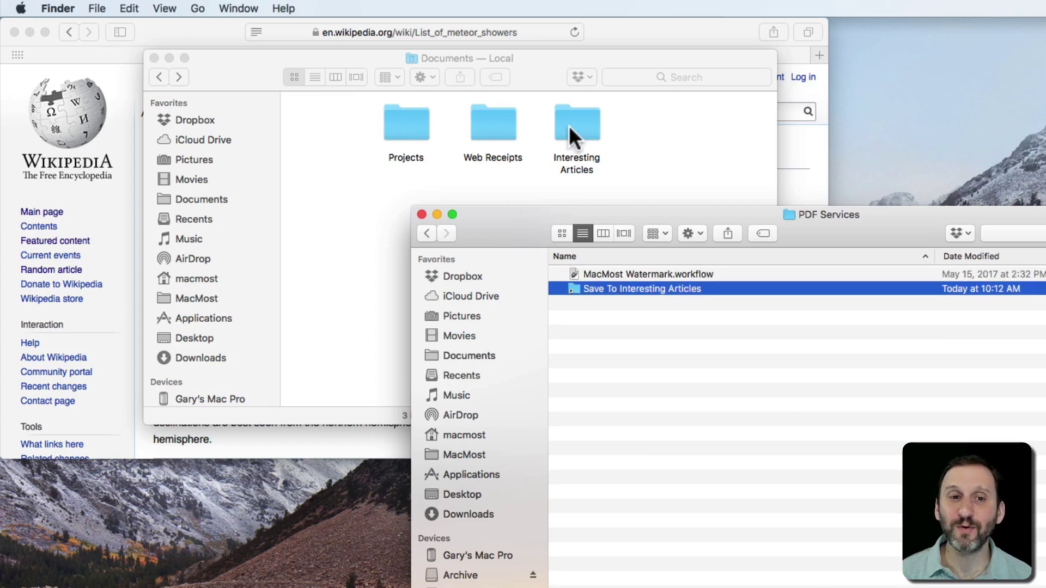
click(607, 27)
- Open the print dialog for the meteor showers page and expand its PDF menu
click(97, 9)
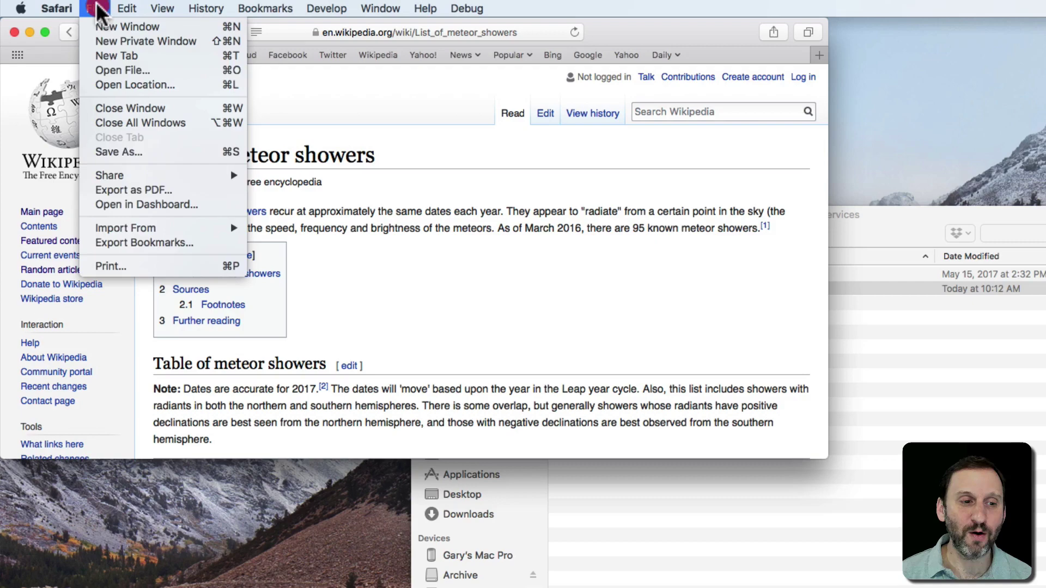
click(120, 266)
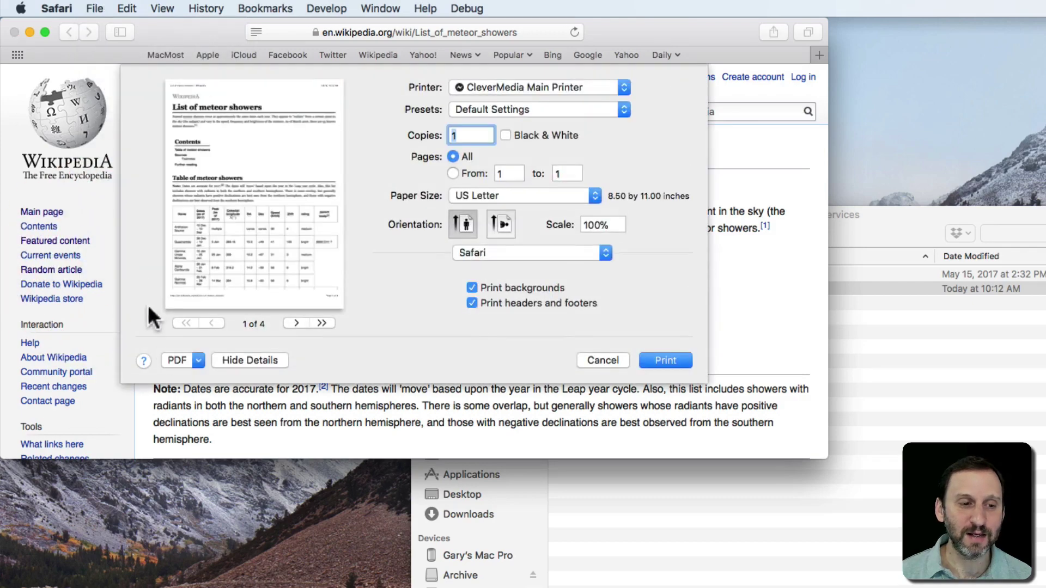
click(178, 360)
click(186, 525)
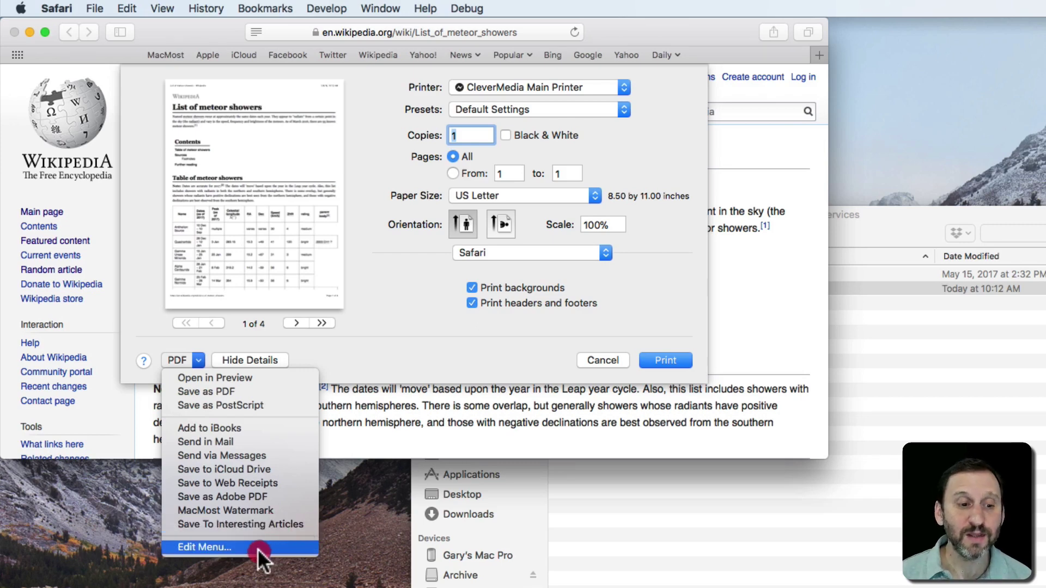
- Open Edit Menu… and inspect the Save To Interesting Articles and MacMost Watermark workflows
click(218, 547)
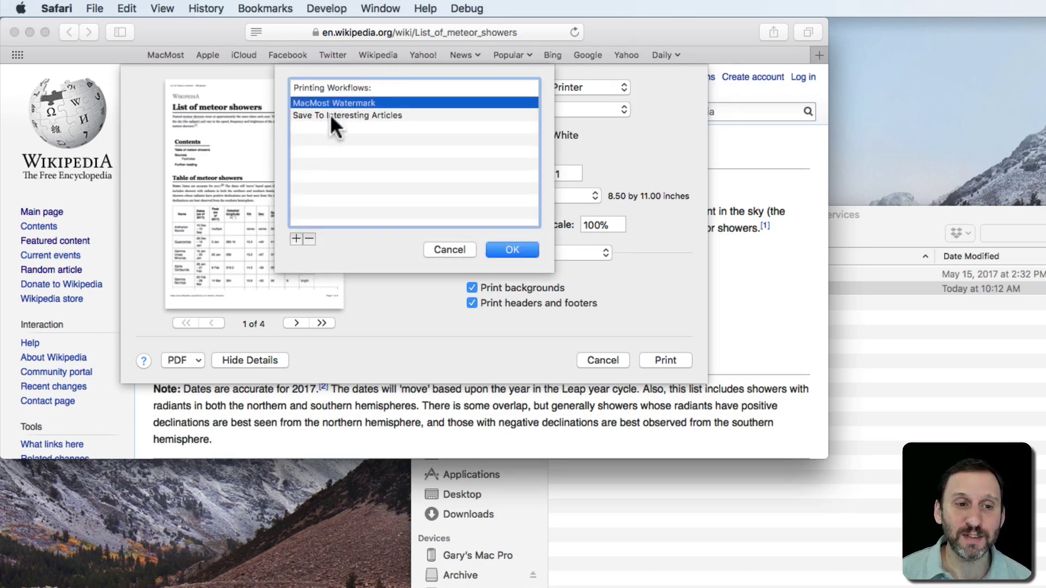
click(349, 115)
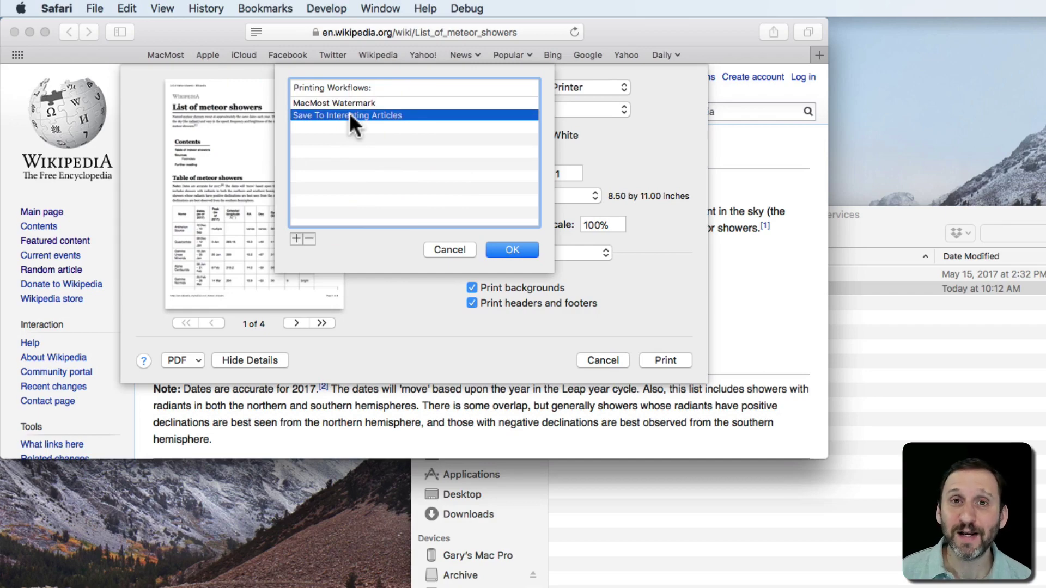
click(358, 101)
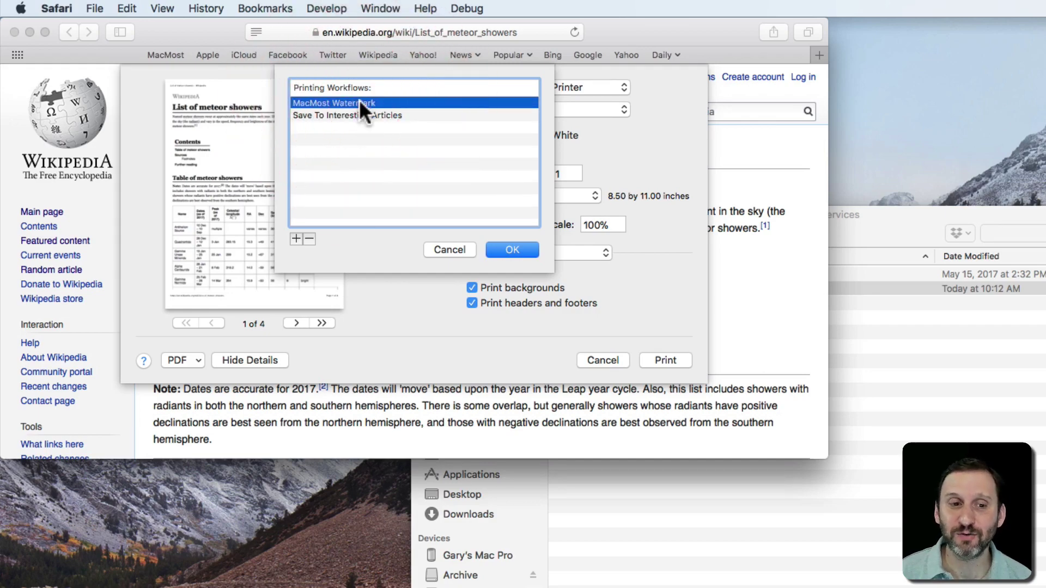
- Add a workflow by choosing the Projects folder under home > Documents in the file chooser
click(294, 238)
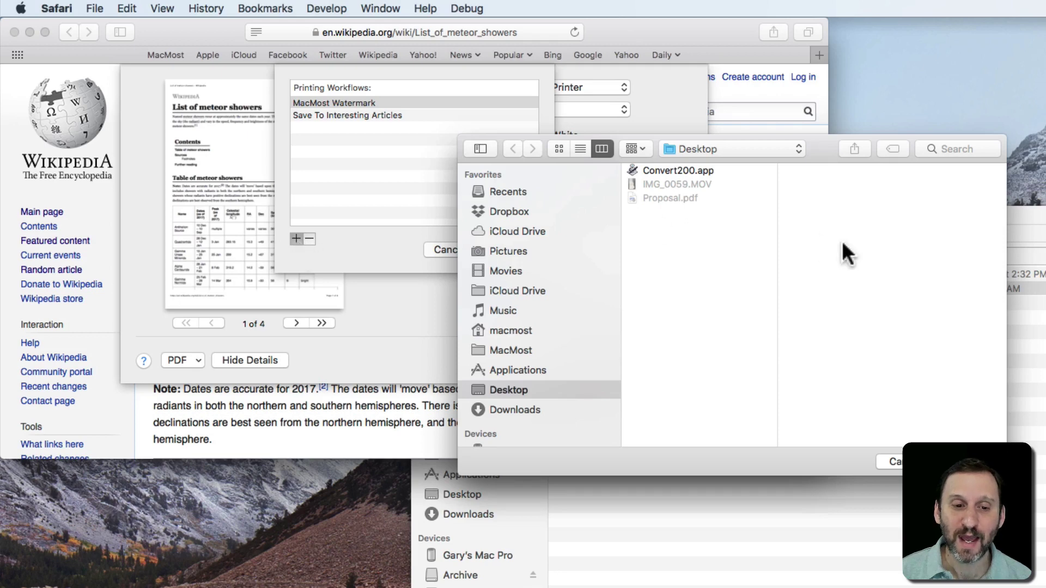
scroll(559, 306, down, 2)
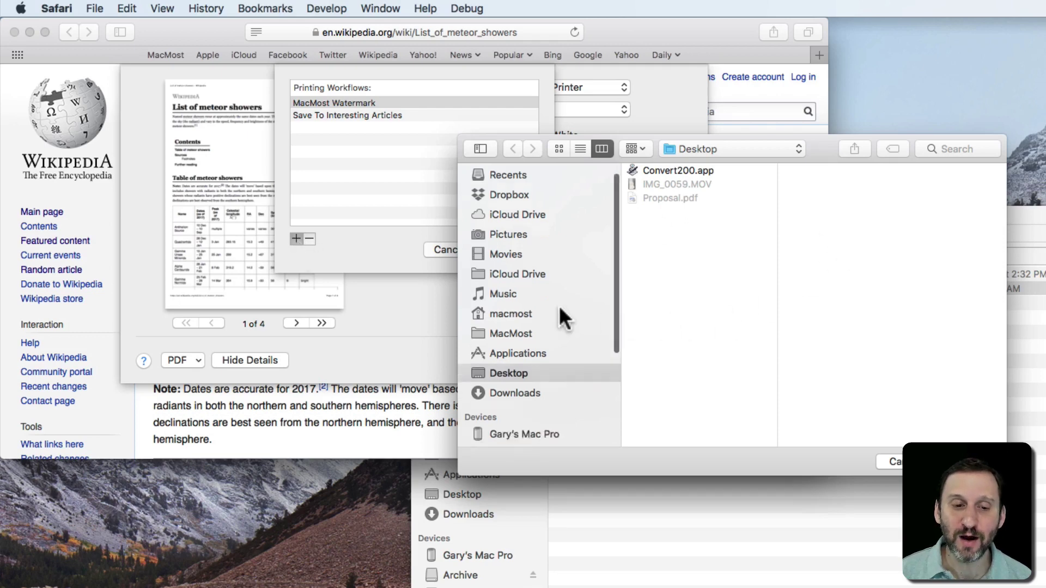
scroll(550, 284, up, 3)
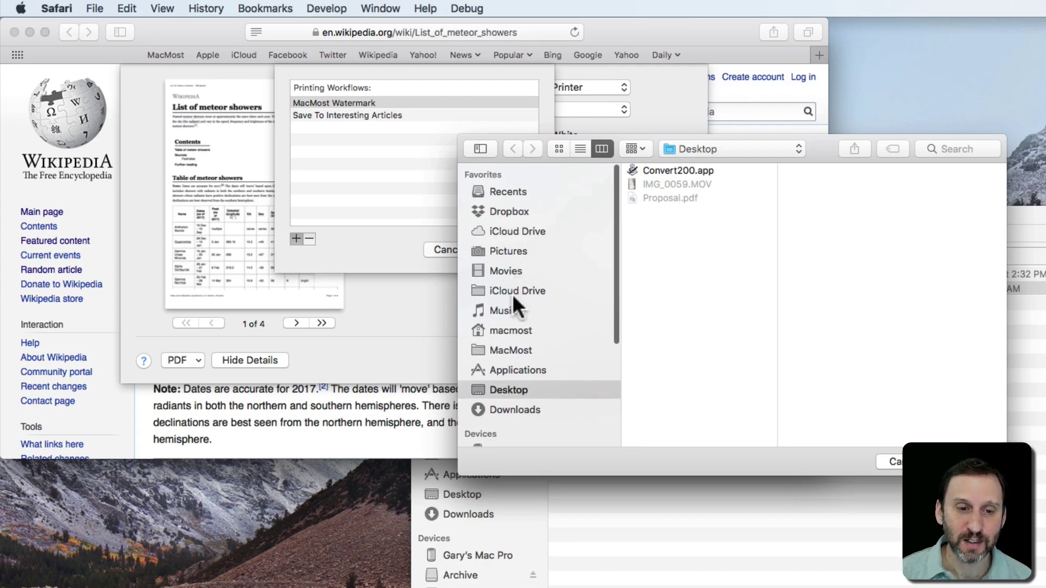
click(515, 329)
click(684, 198)
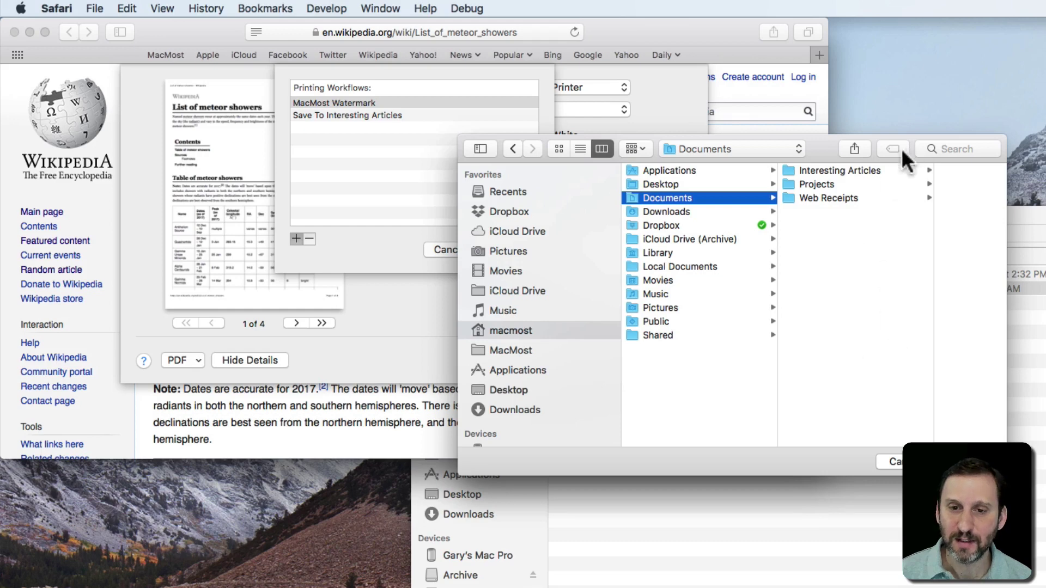
click(832, 184)
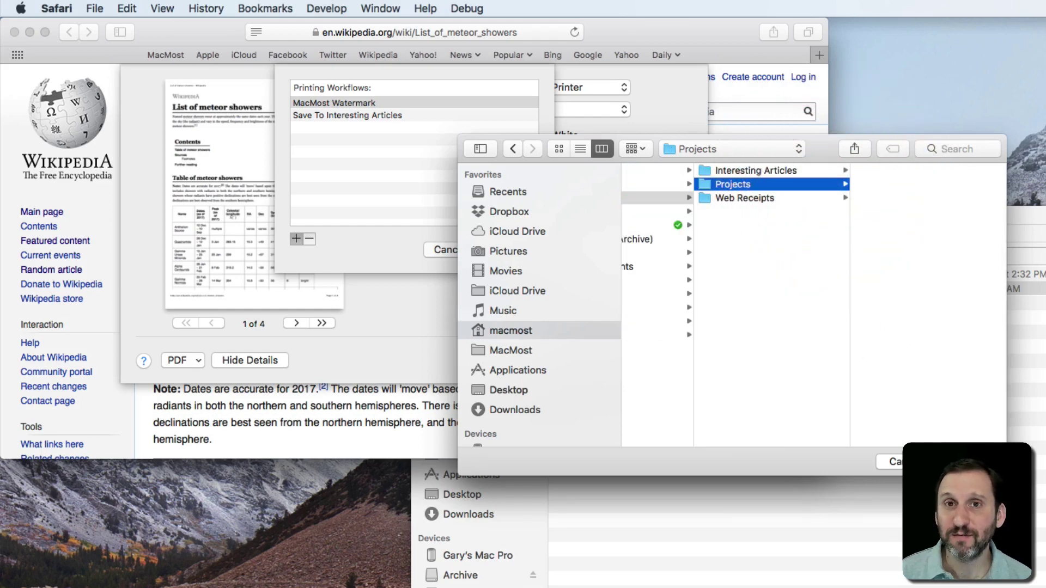
- Add the Projects folder as a printing workflow, rename it 'Save To Projects', and confirm
key(Return)
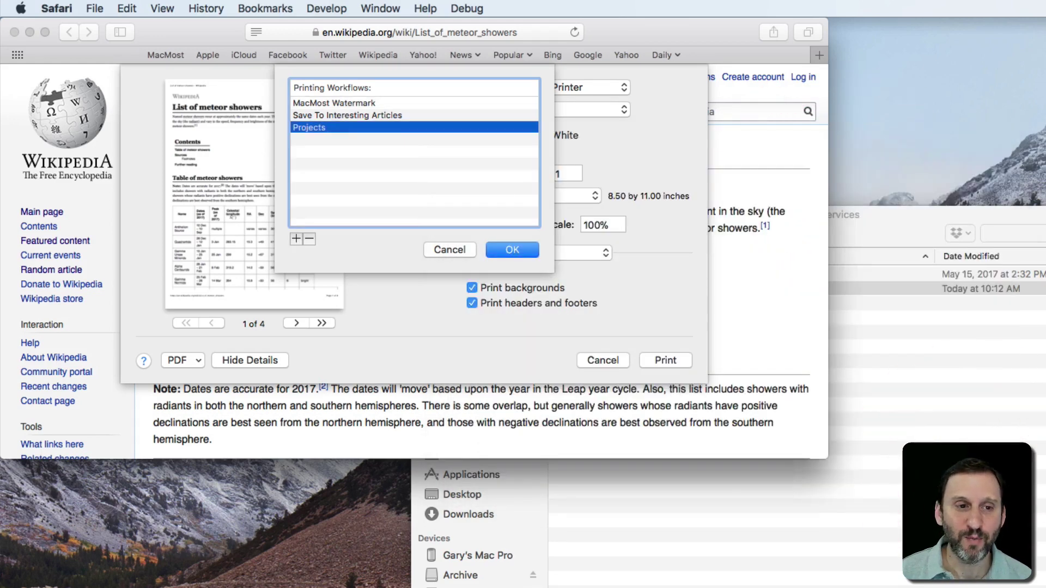
double_click(312, 126)
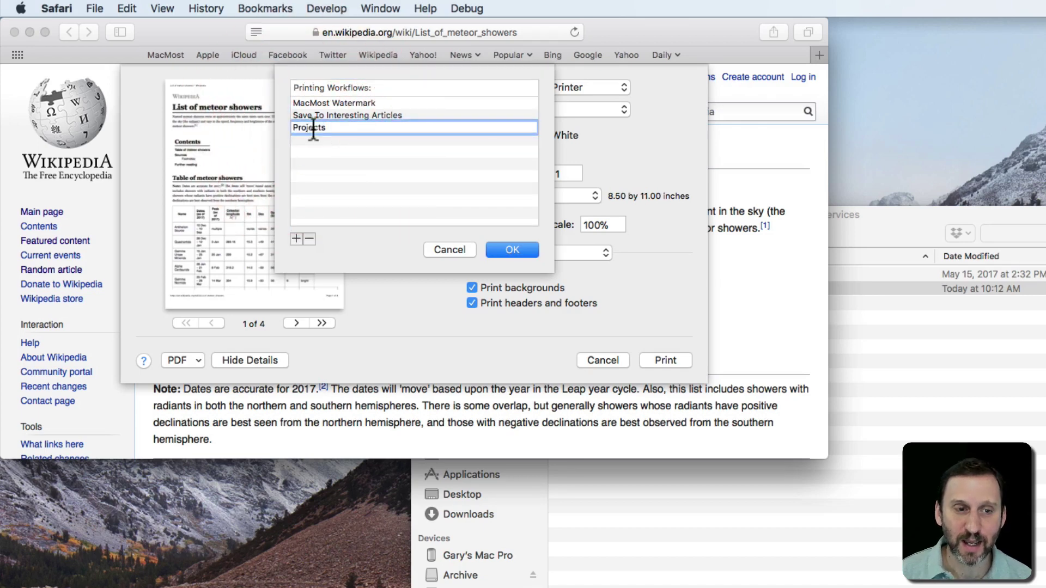
key(Left)
text(Save To)
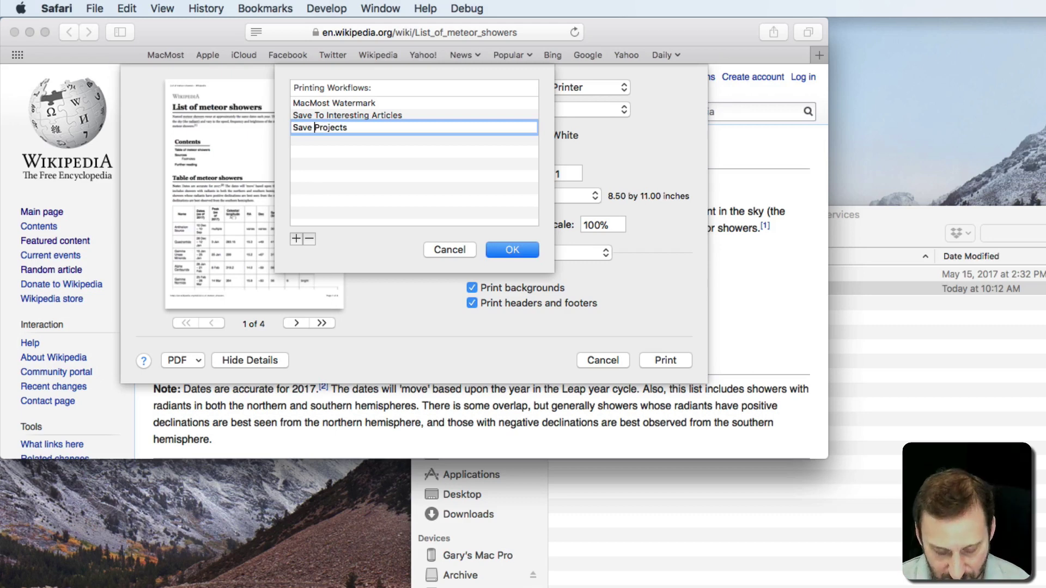
key(Return)
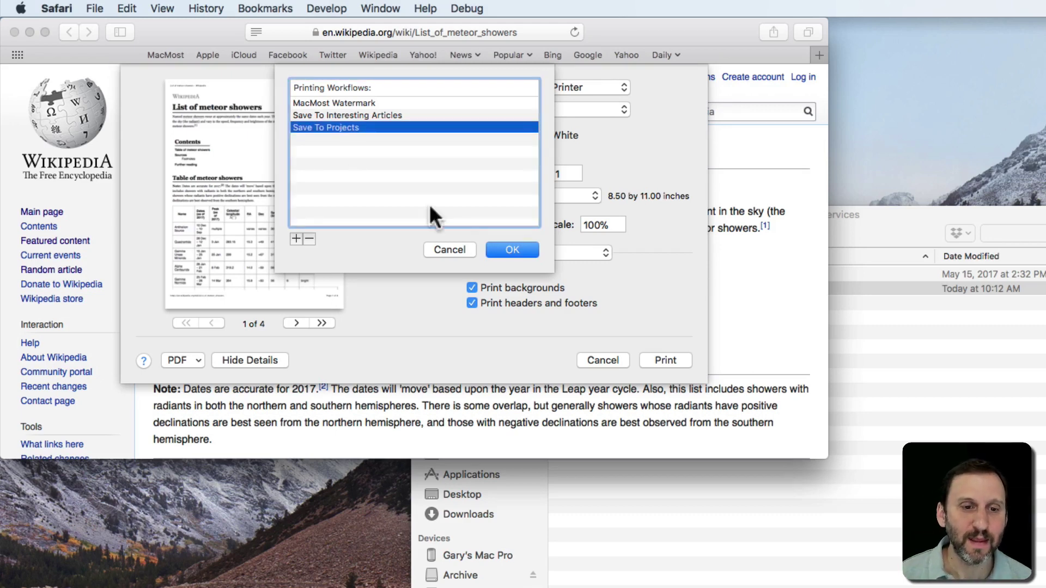
click(520, 250)
- Check that Save To Projects now appears in Safari's PDF menu, then return to PDF Services
click(187, 362)
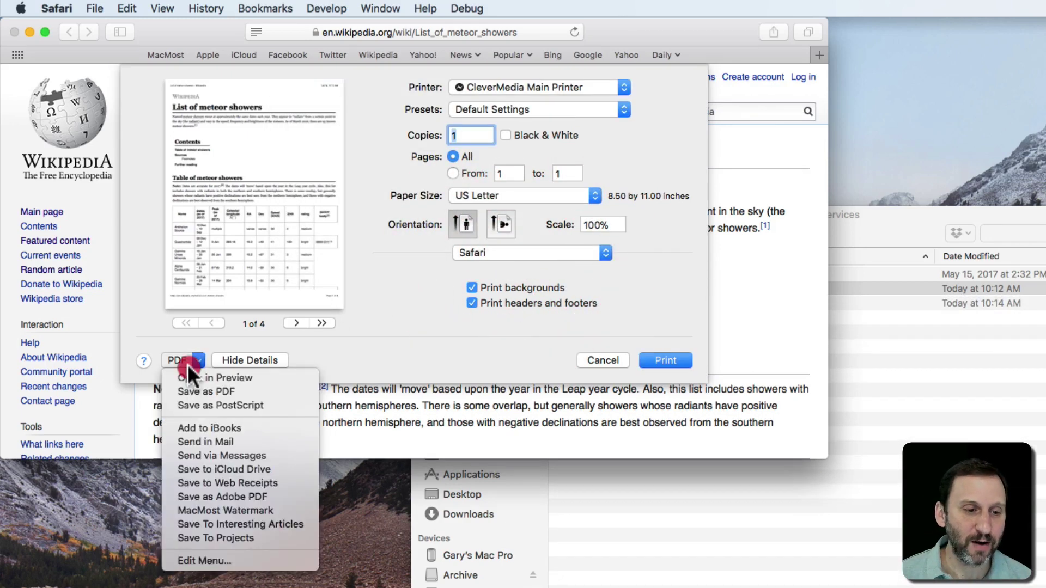
click(237, 538)
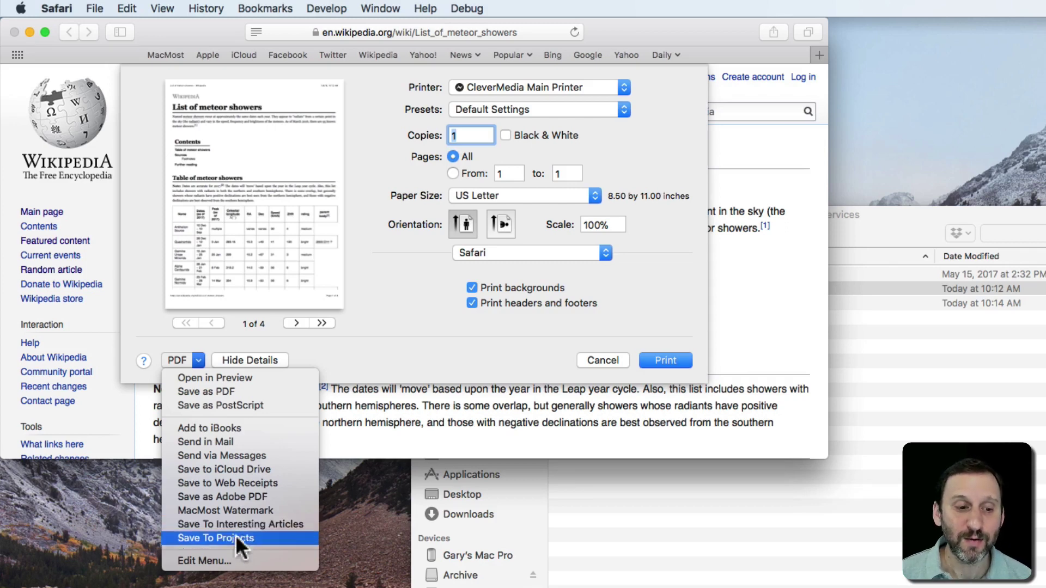
click(218, 561)
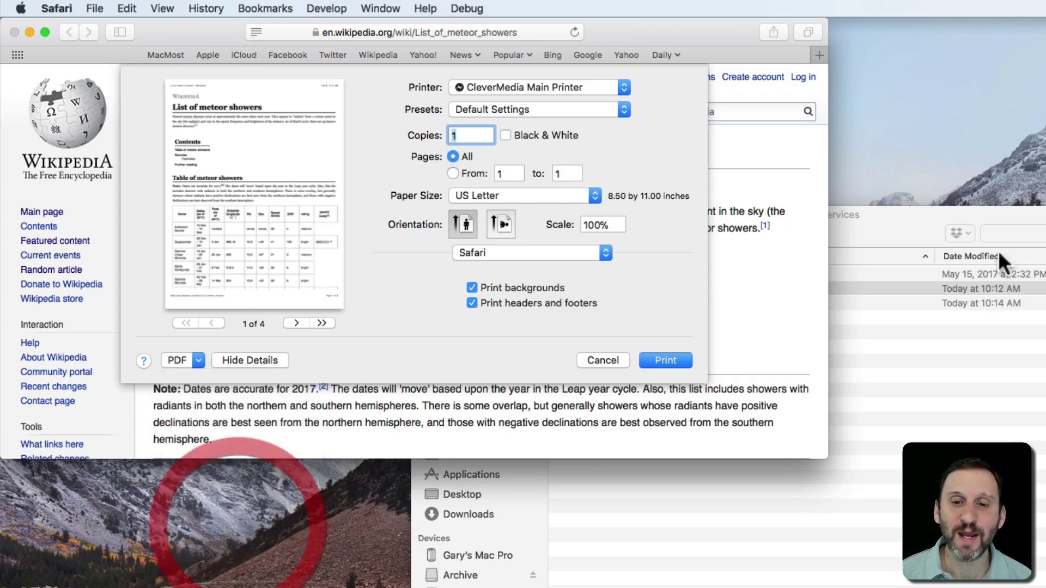
click(892, 241)
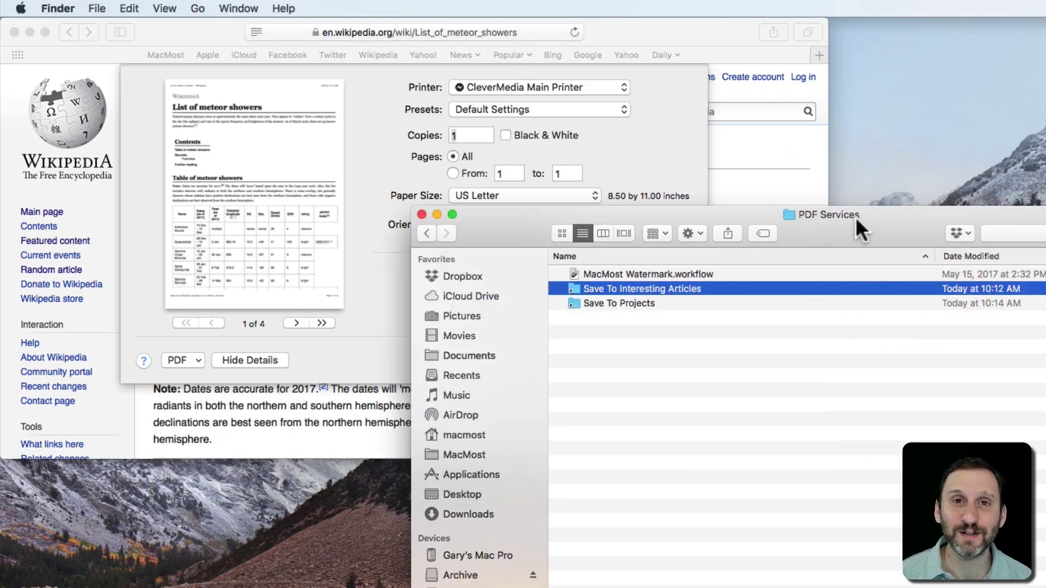
click(598, 303)
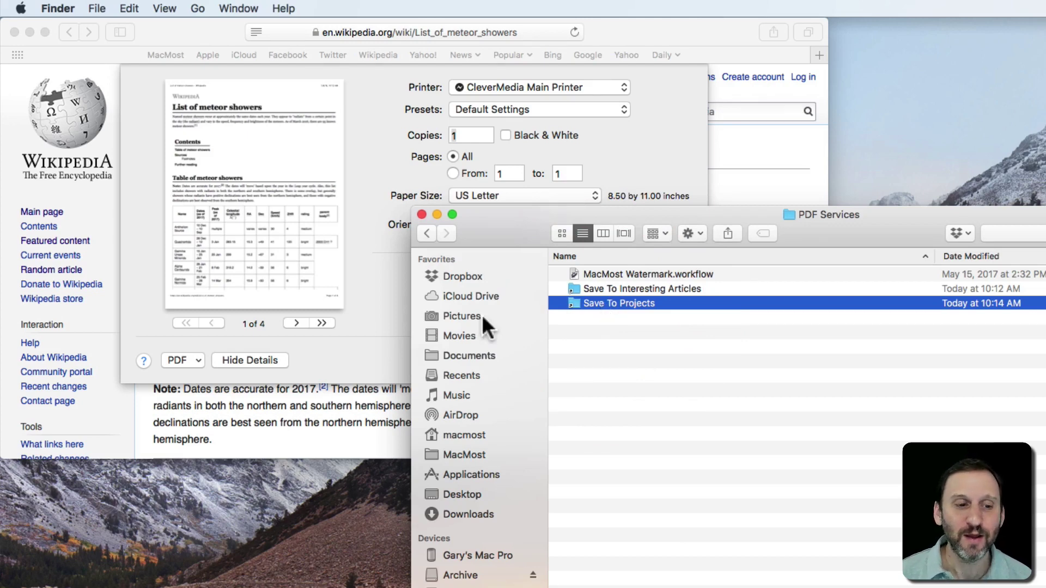
- Review the printing workflows list from Safari's PDF menu, cancel without changes, and return to PDF Services
click(305, 360)
click(180, 360)
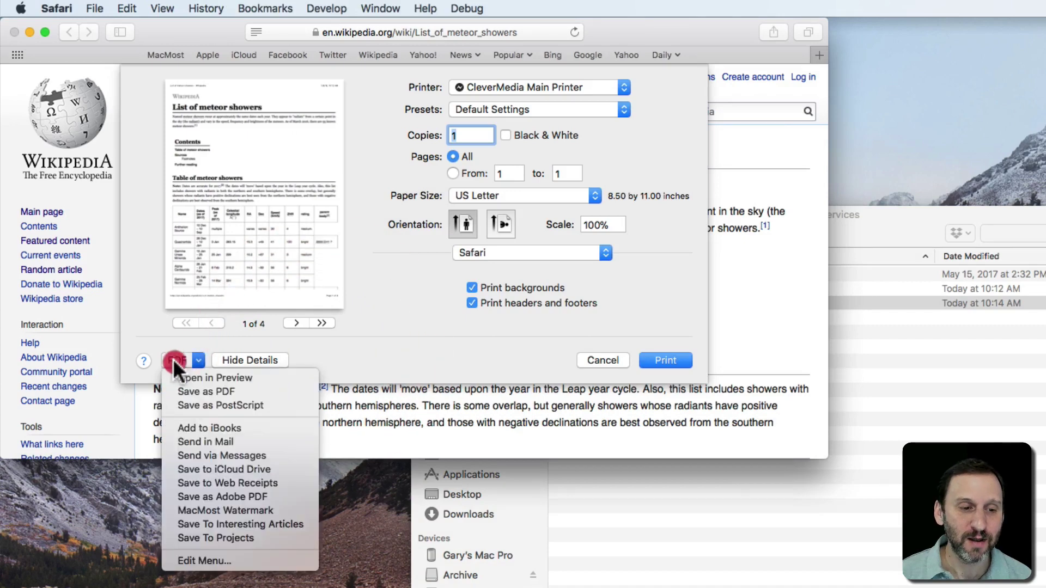
click(218, 562)
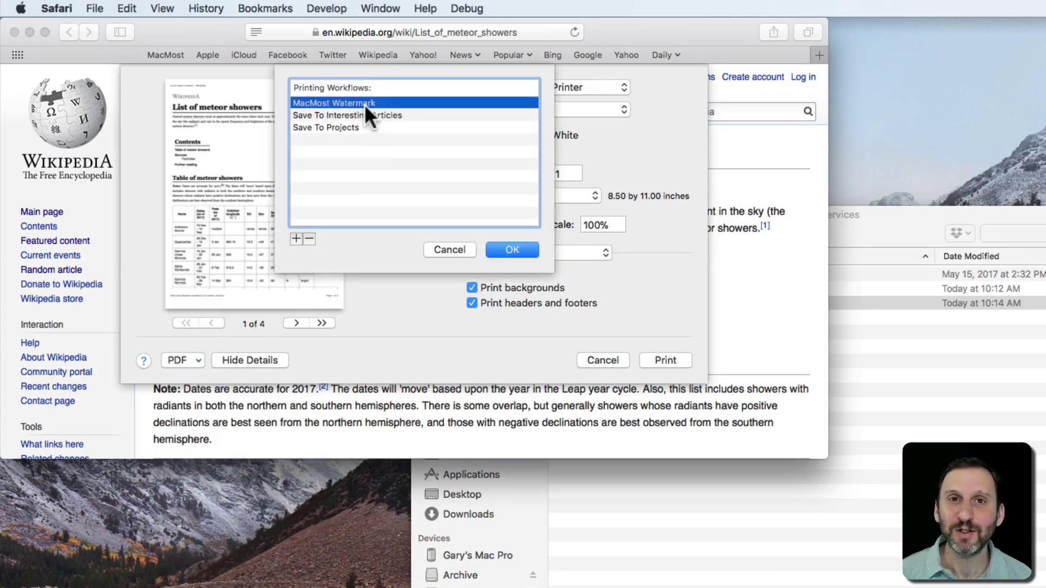
click(450, 250)
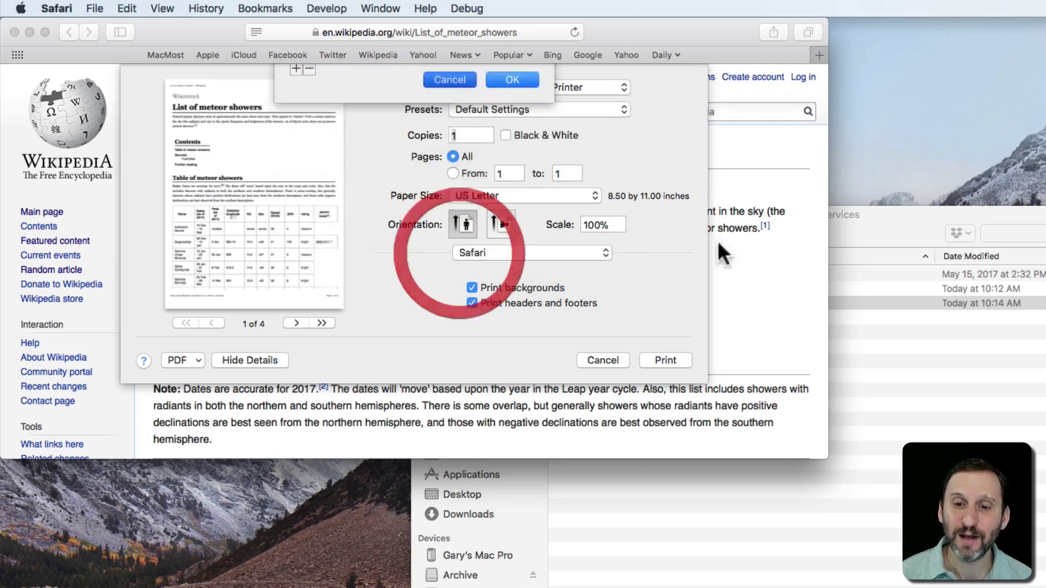
click(876, 220)
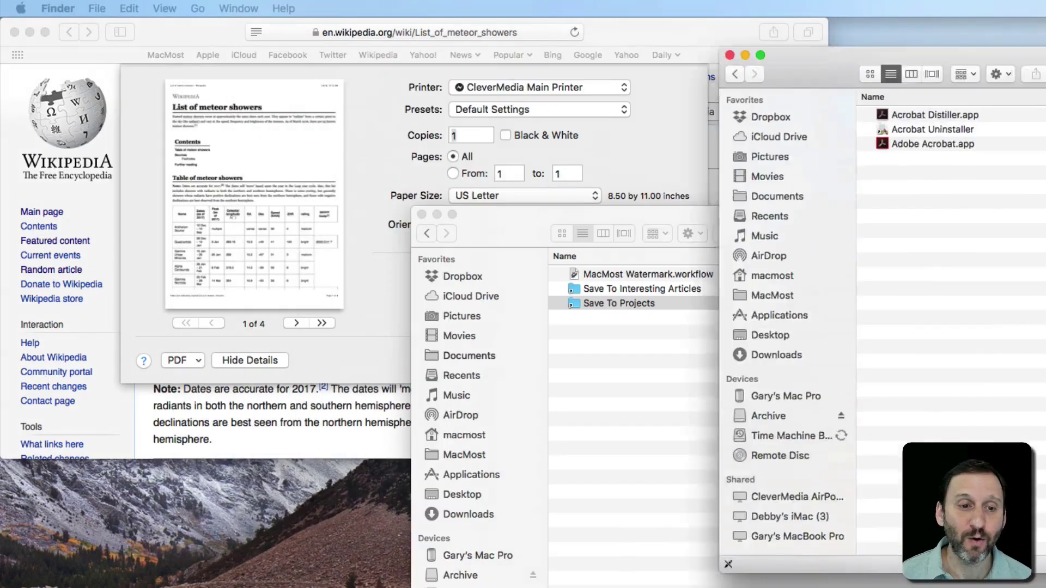
- Drag Adobe Acrobat.app into the PDF Services folder and close the Acrobat application folder
click(196, 361)
click(251, 559)
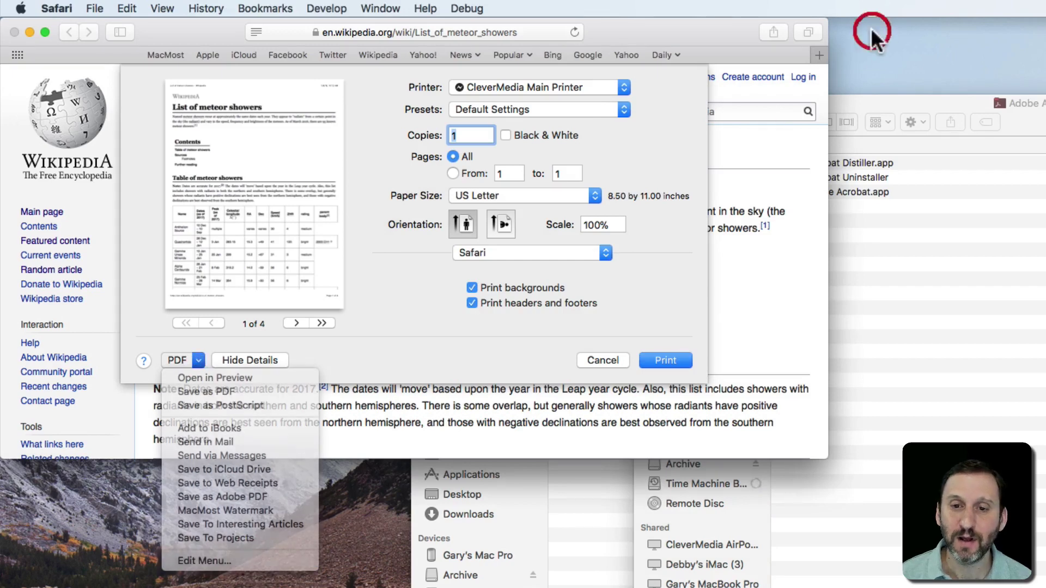
click(609, 522)
click(1008, 185)
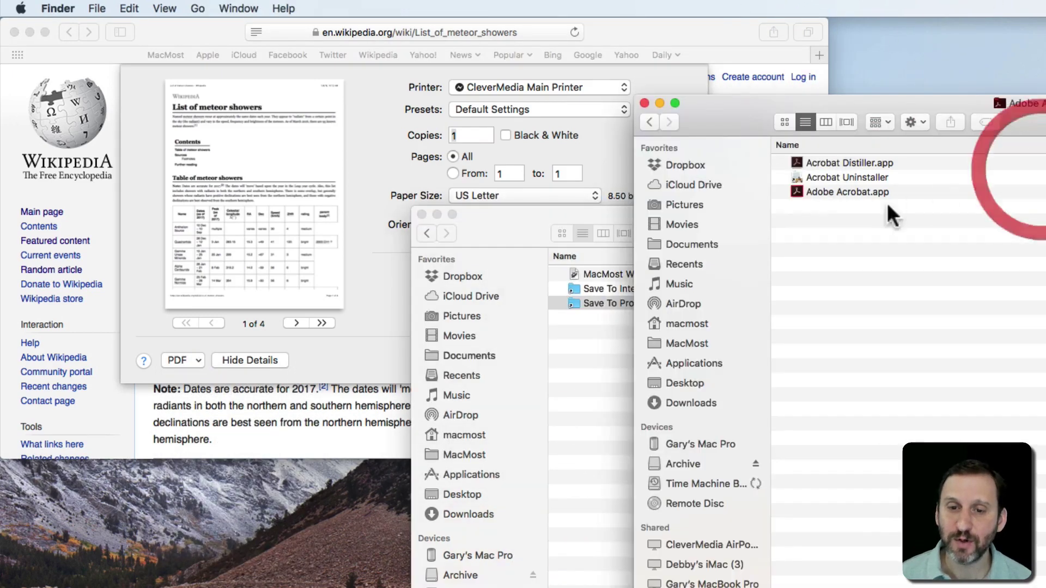
drag(795, 191, 585, 372)
click(644, 103)
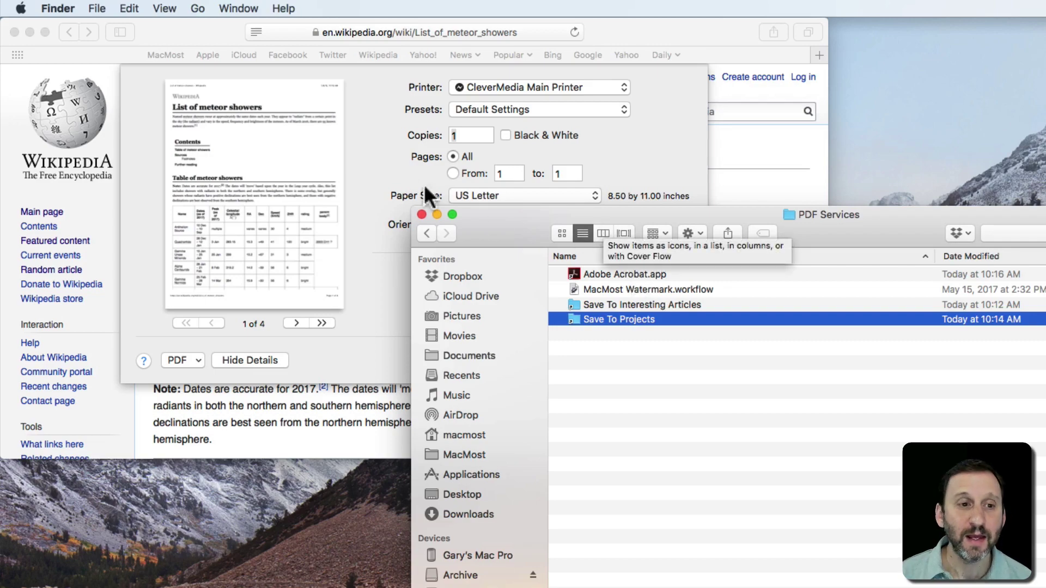
click(369, 131)
- Reopen the print dialog for the meteor showers page and send it to Acrobat Pro as a PDF
click(604, 361)
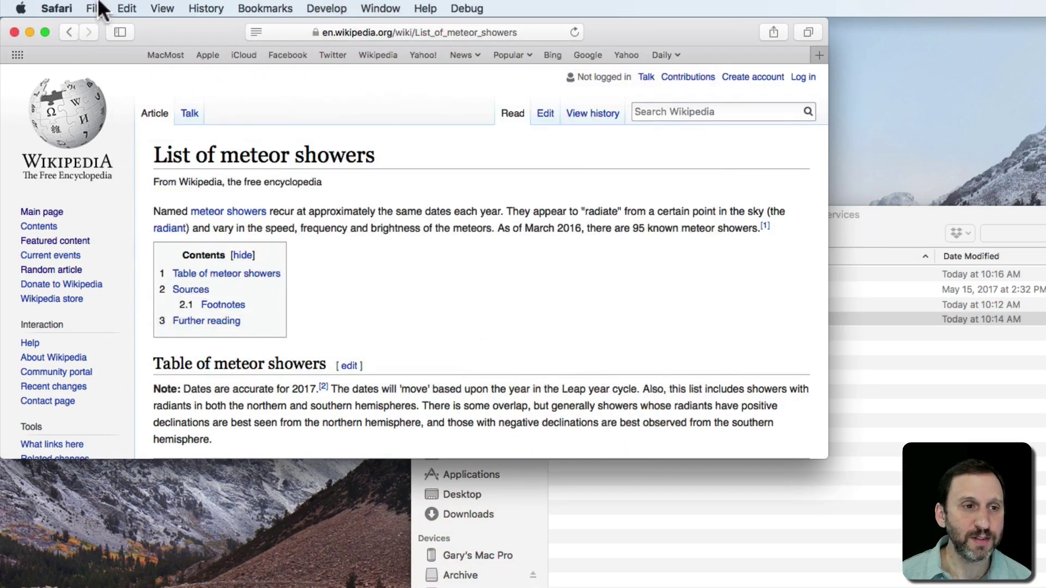
drag(94, 8, 146, 264)
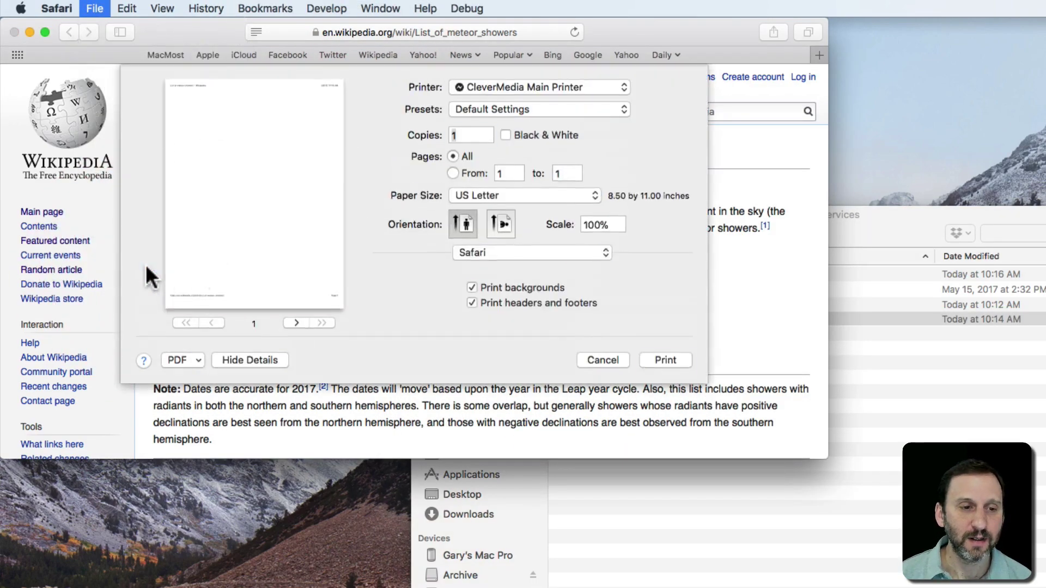
click(189, 360)
drag(188, 361, 228, 511)
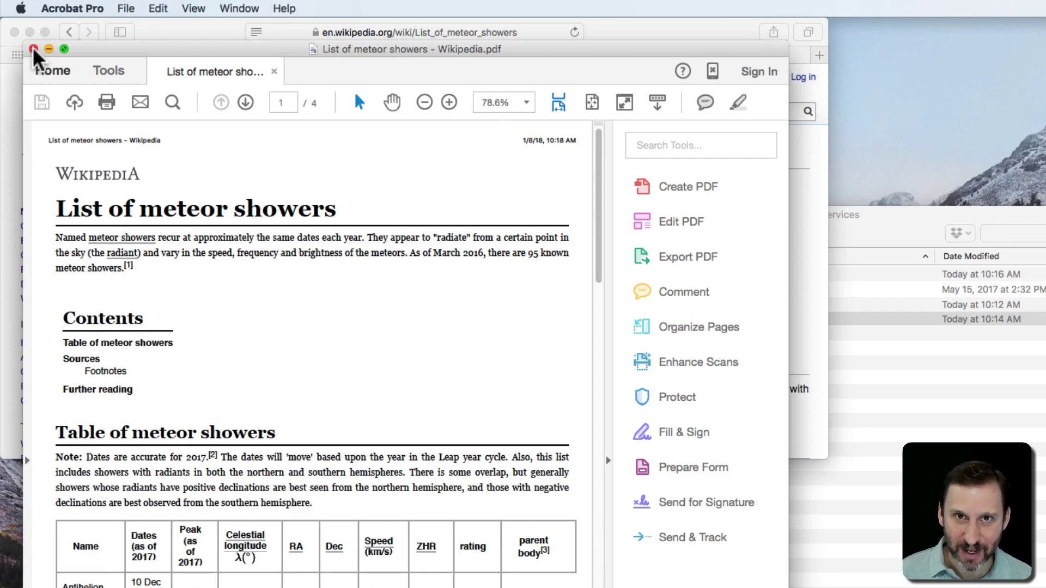
- Close the PDF in Acrobat Pro and return to the Wikipedia page in Safari
click(33, 48)
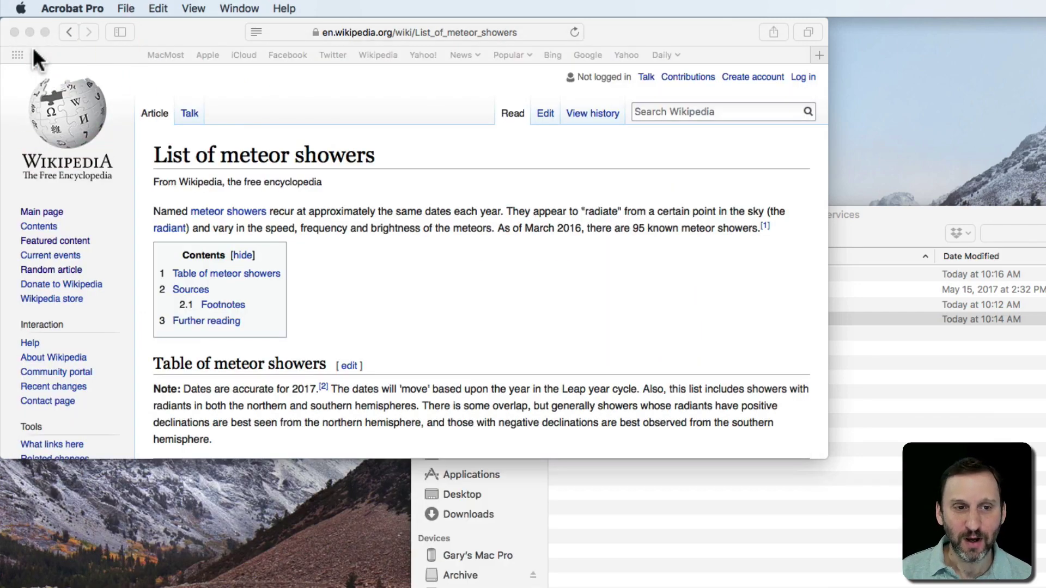
click(168, 35)
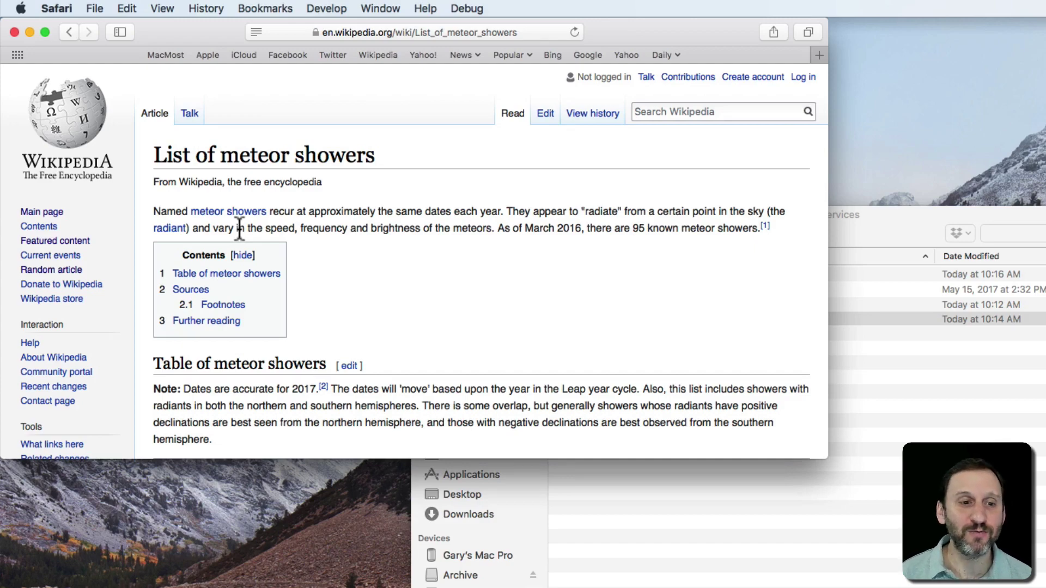
click(361, 252)
- Bring up the printing workflows list with Command-P and select MacMost Watermark
key(super+p)
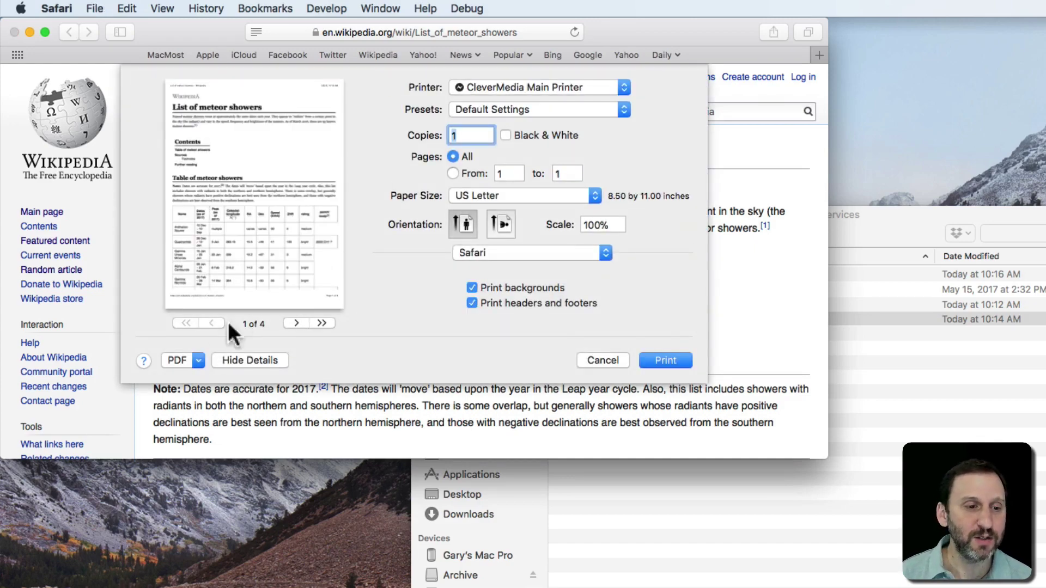
click(185, 360)
click(204, 574)
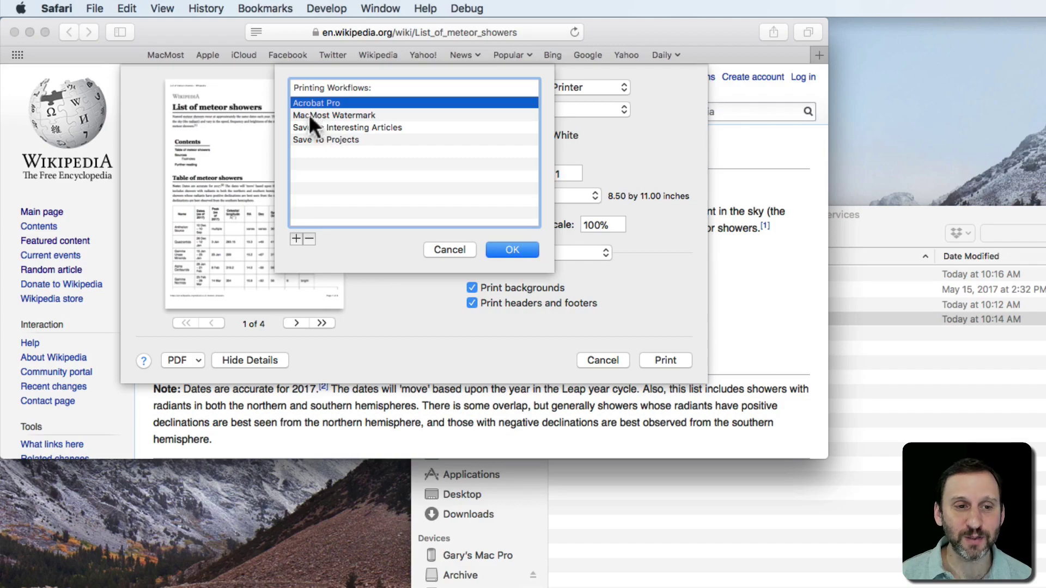
click(336, 115)
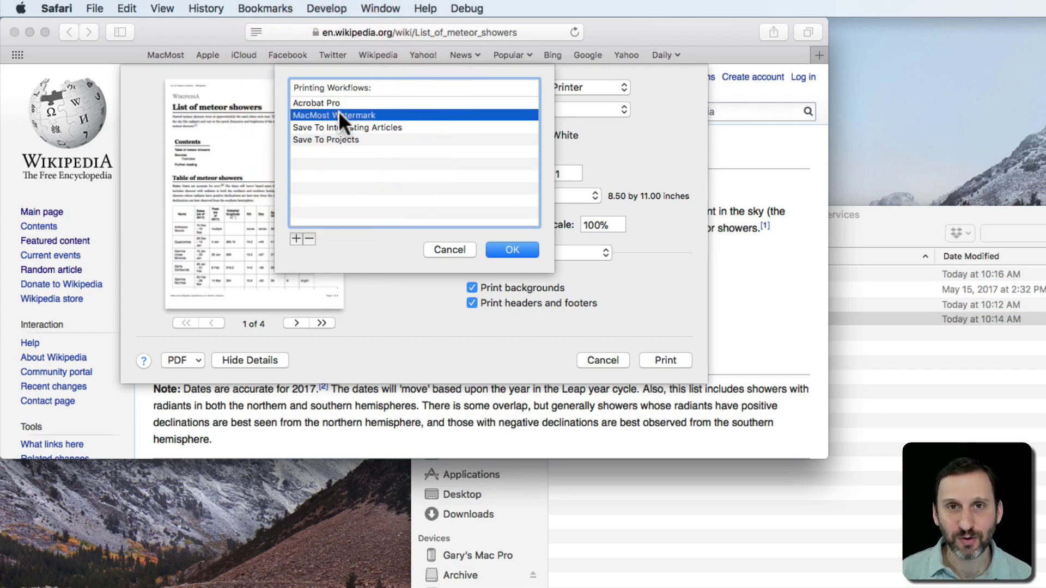